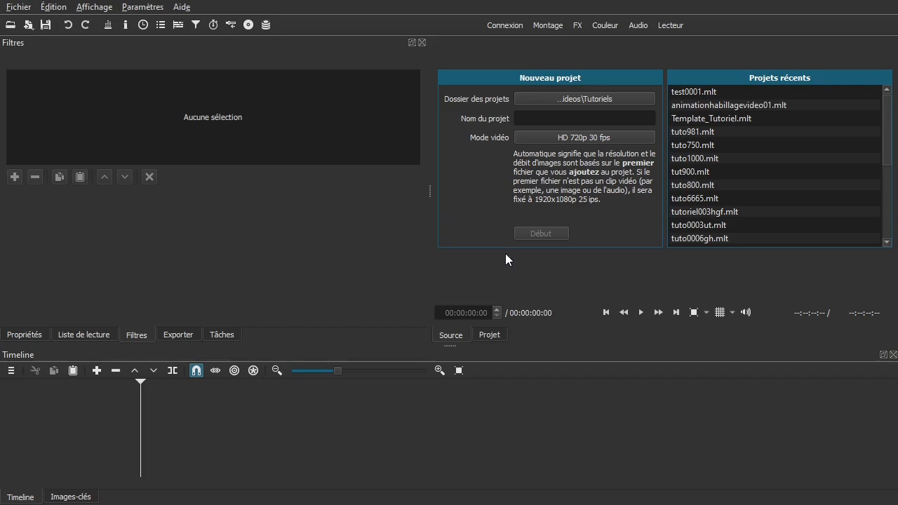
Open the recent project test0001.mlt, fit its clips in the timeline and display the filters
left_click(691, 88)
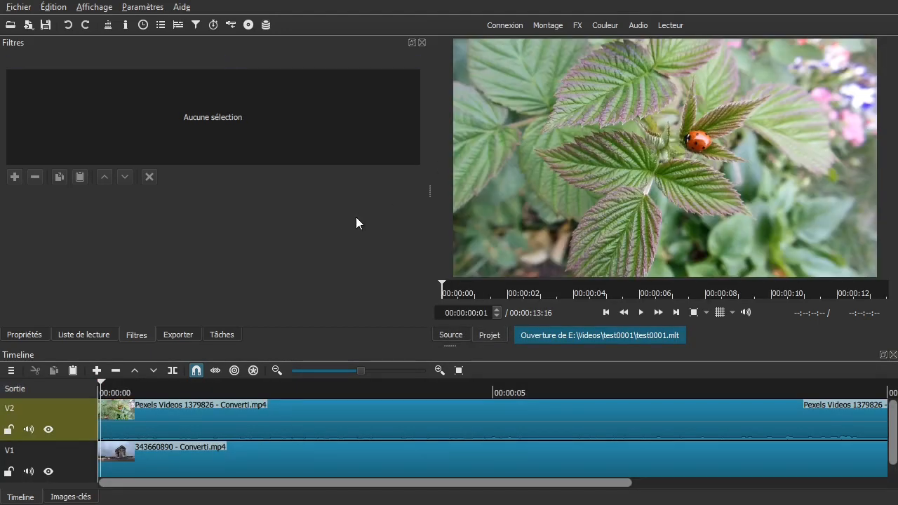
left_click(459, 371)
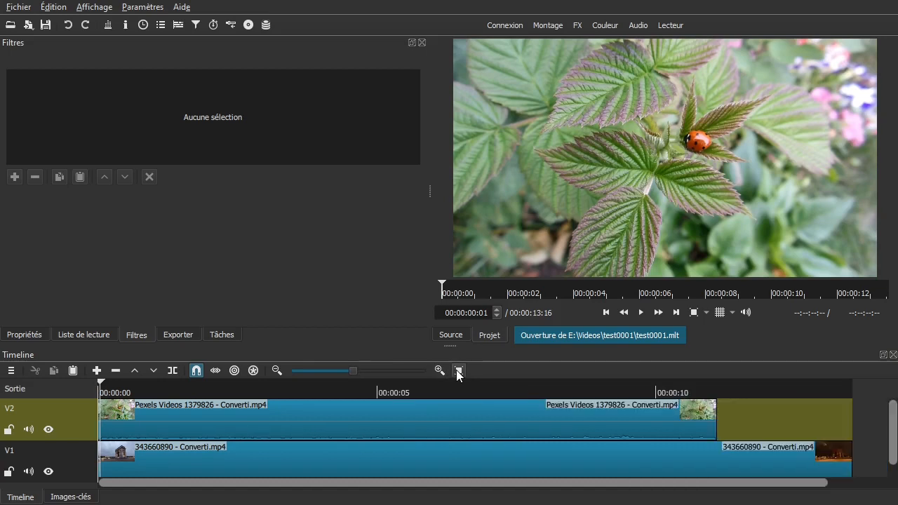
left_click(278, 371)
left_click(83, 336)
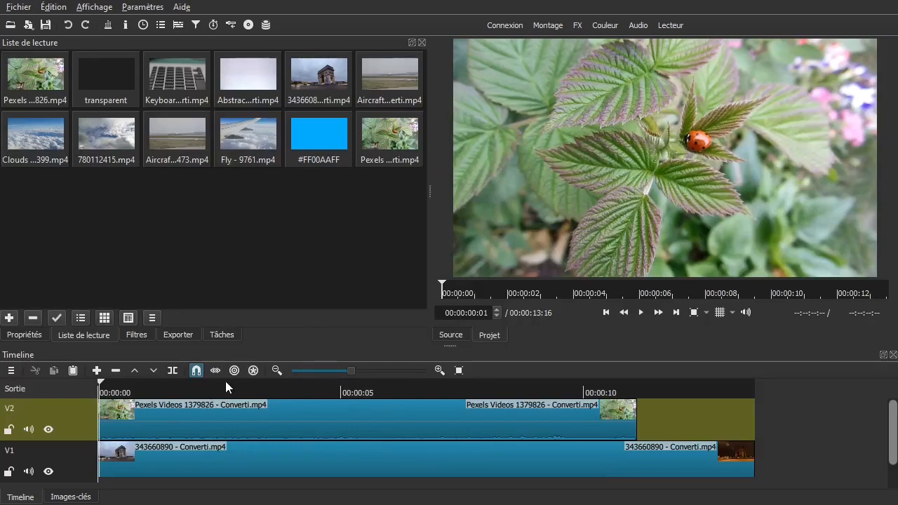
left_click(137, 334)
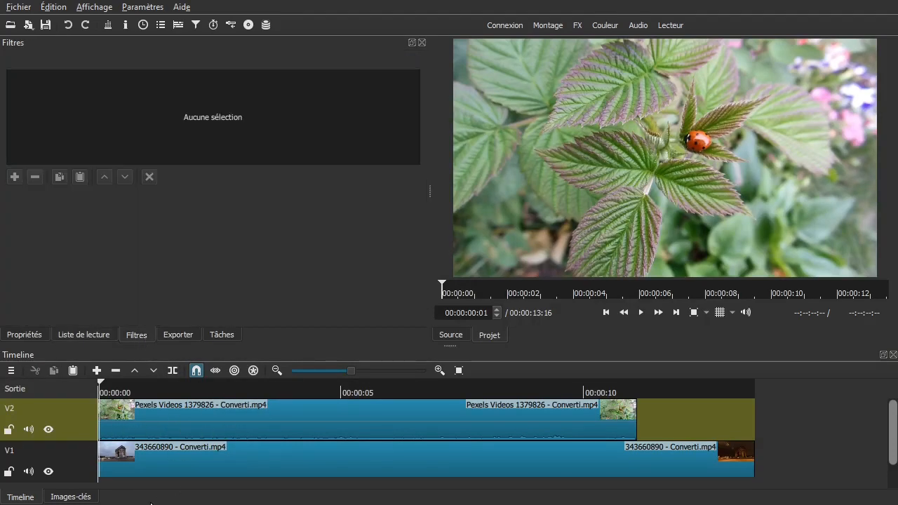
Split the clips on both V2 and V1 at about 00:00:02:27
left_click_drag(196, 392, 238, 391)
left_click(273, 429)
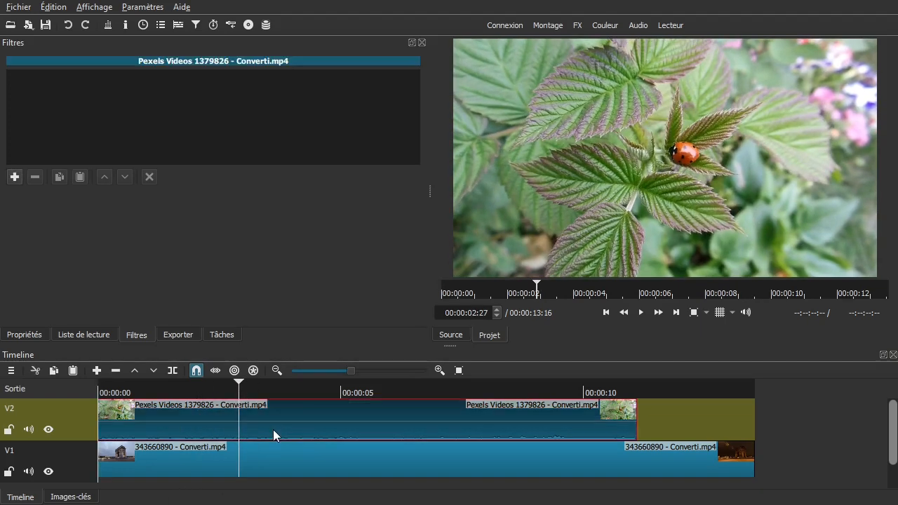
key("s")
left_click(258, 457)
key("s")
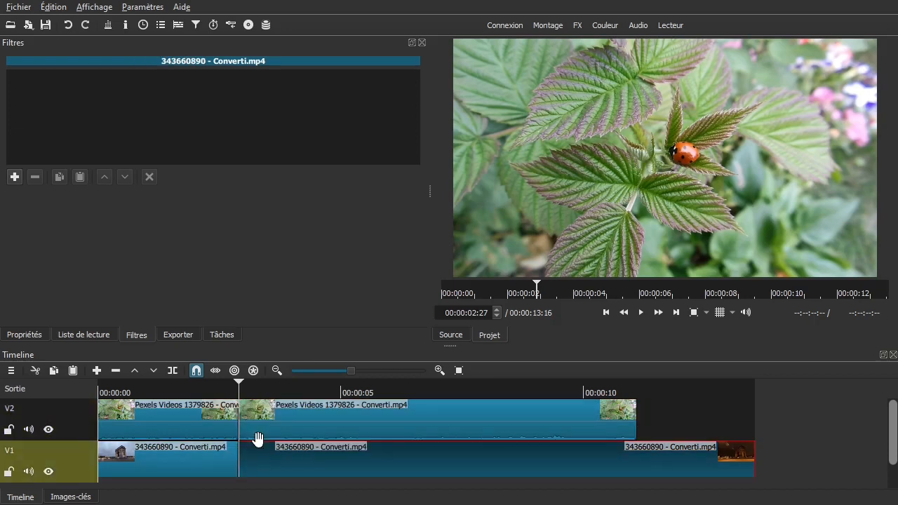
Split the V2 clip at about 00:00:07:08, then remove its middle segment and the second V1 segment, leaving gaps
left_click_drag(276, 391, 437, 390)
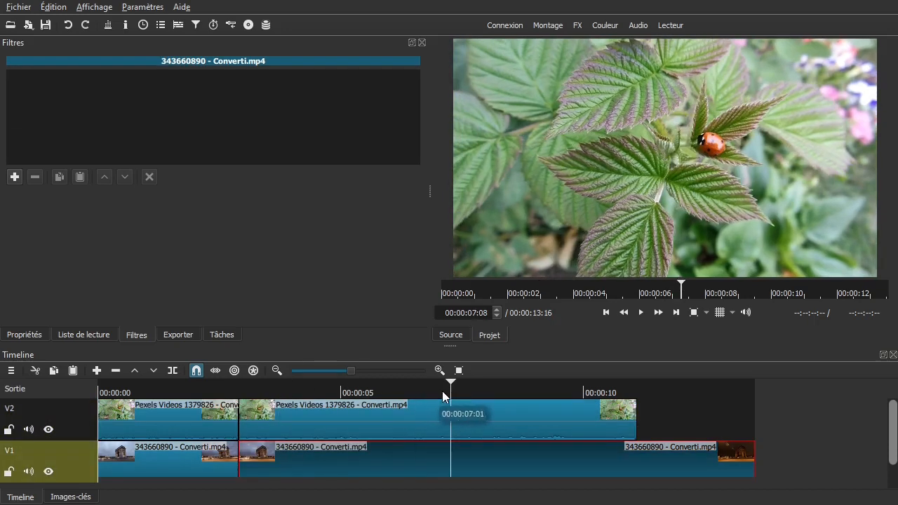
left_click(439, 413)
key("s")
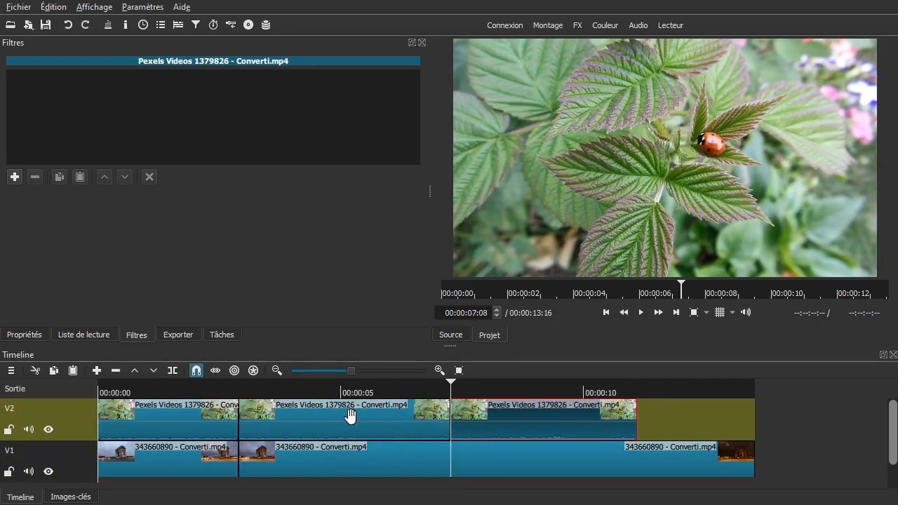
left_click(347, 421)
key("z")
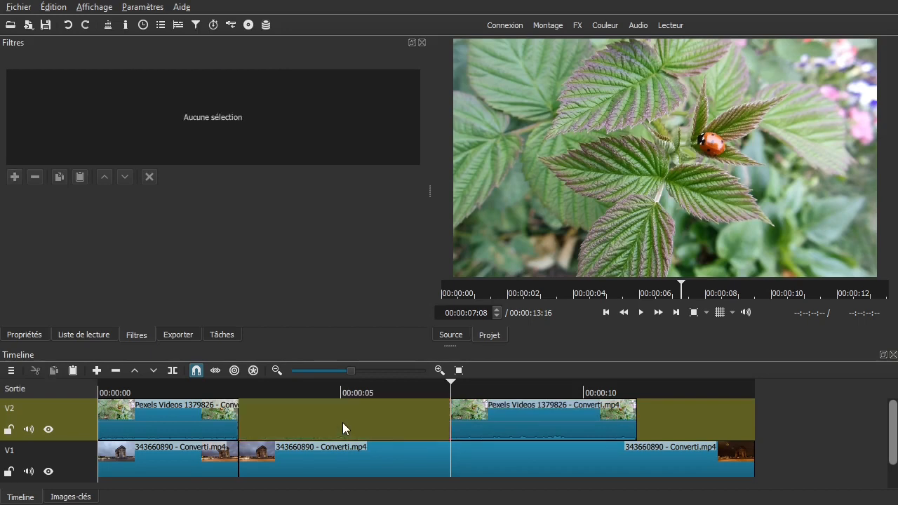
left_click(485, 451)
key("z")
Arrange the three remaining segments back to back on V1, with the 343660890 clip between the two Pexels clips
left_click_drag(219, 455, 377, 411)
left_click_drag(179, 425, 180, 456)
left_click_drag(291, 418, 263, 457)
left_click_drag(458, 416, 389, 463)
Delete the empty V2 track
left_click(84, 424)
left_click(11, 371)
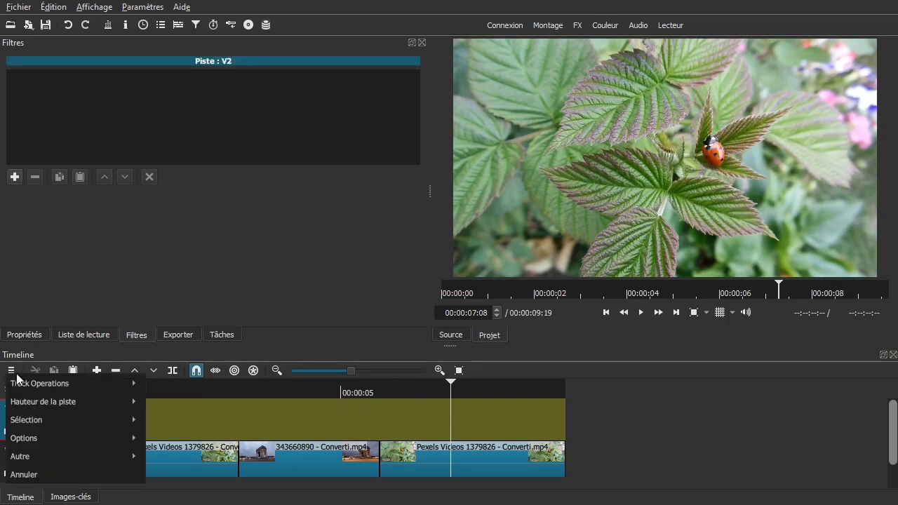
mouse_move(63, 385)
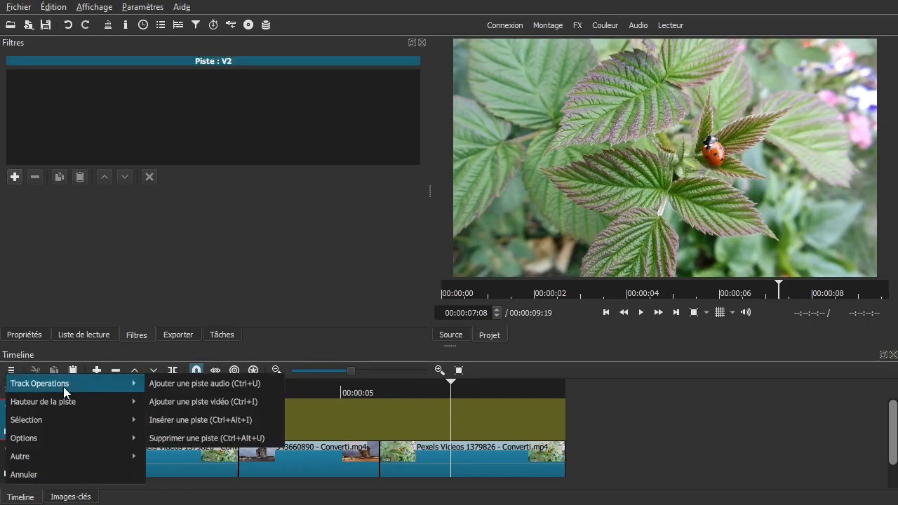
left_click(184, 438)
Play the sequence from its start and mute the V1 track
left_click_drag(145, 462, 96, 467)
key("space")
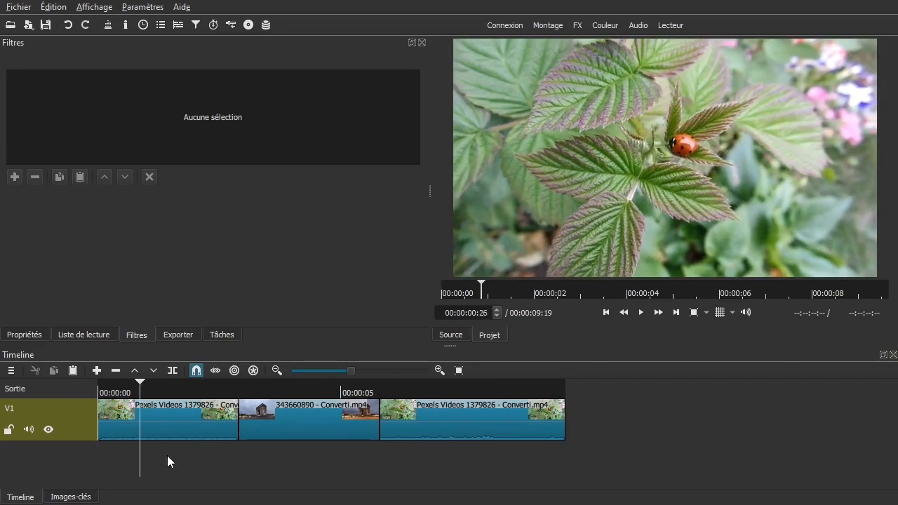
left_click(28, 430)
Select the first clip and scrub through the three clips on V1 to review the sequence
left_click_drag(161, 477, 533, 469)
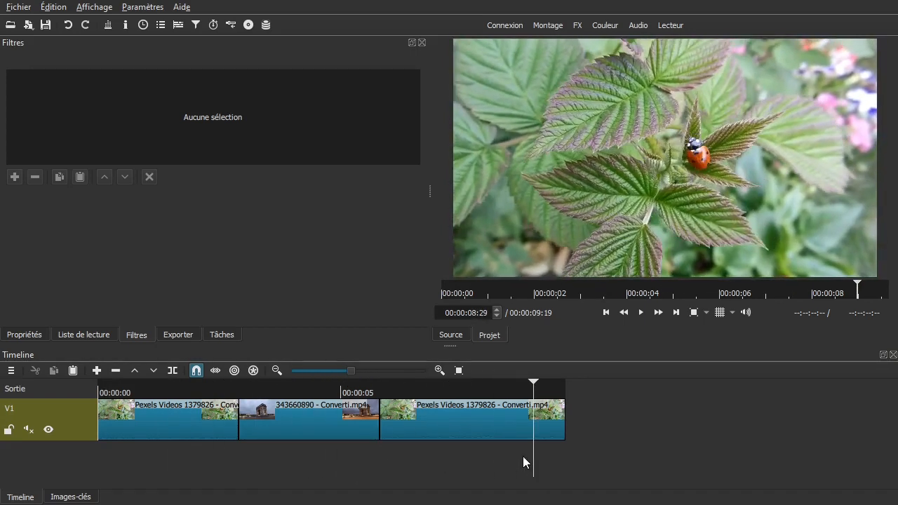
left_click(133, 457)
left_click(146, 423)
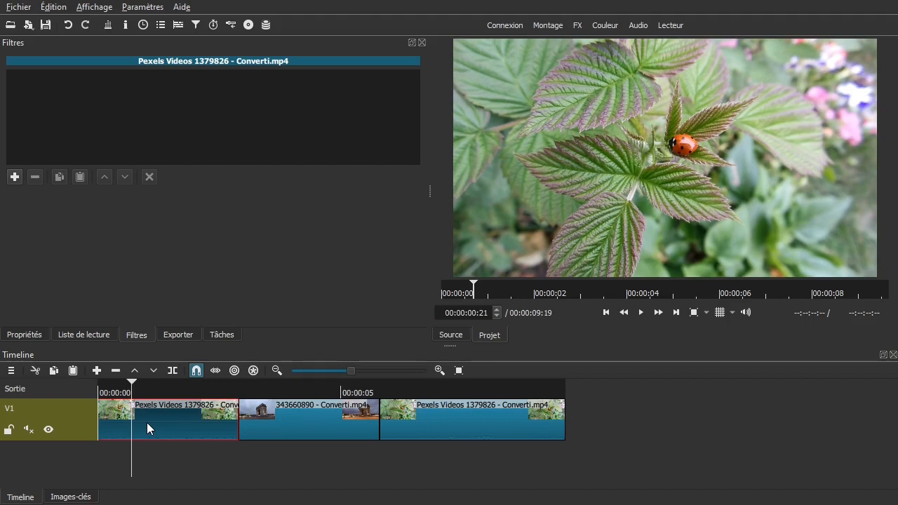
left_click(254, 453)
left_click_drag(264, 449, 321, 458)
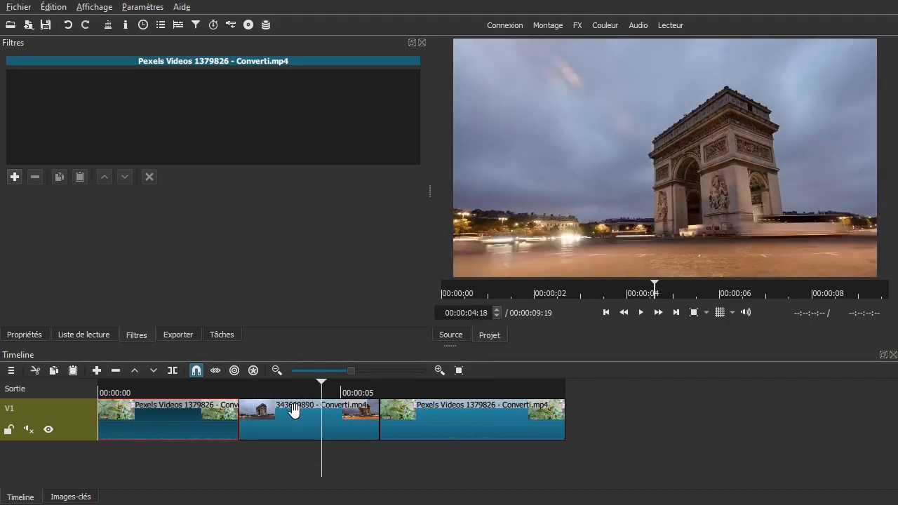
left_click_drag(272, 470, 304, 463)
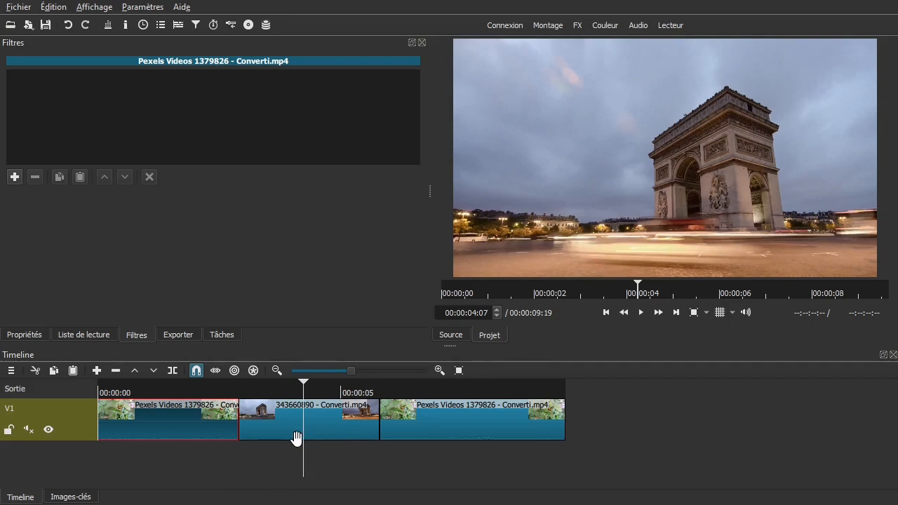
left_click_drag(392, 454, 483, 454)
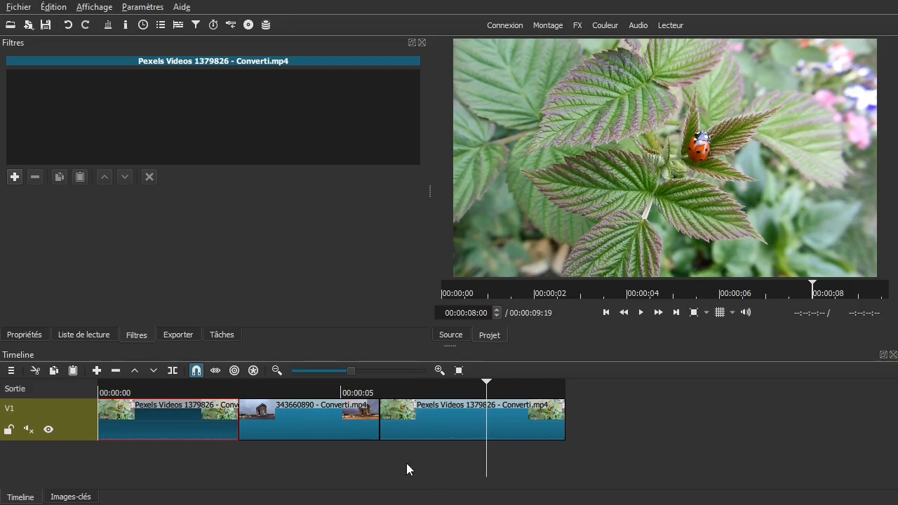
left_click_drag(405, 458, 484, 463)
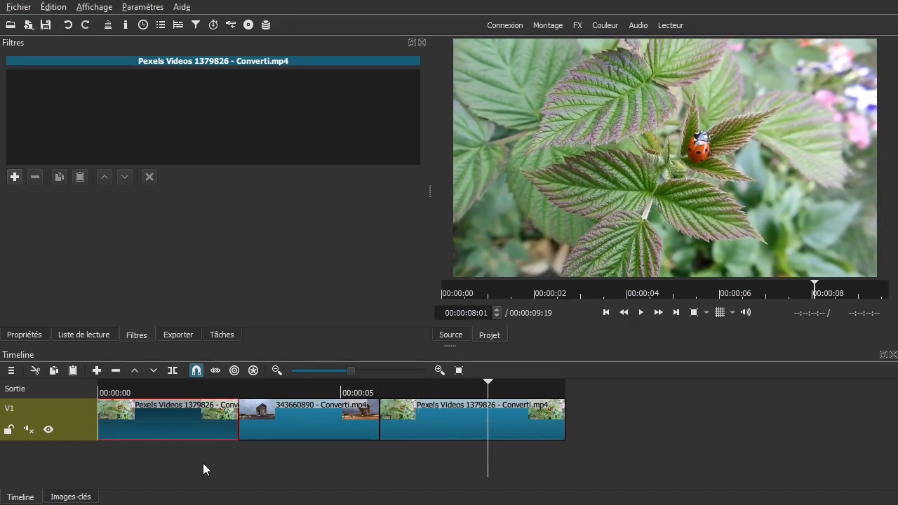
left_click_drag(108, 462, 555, 463)
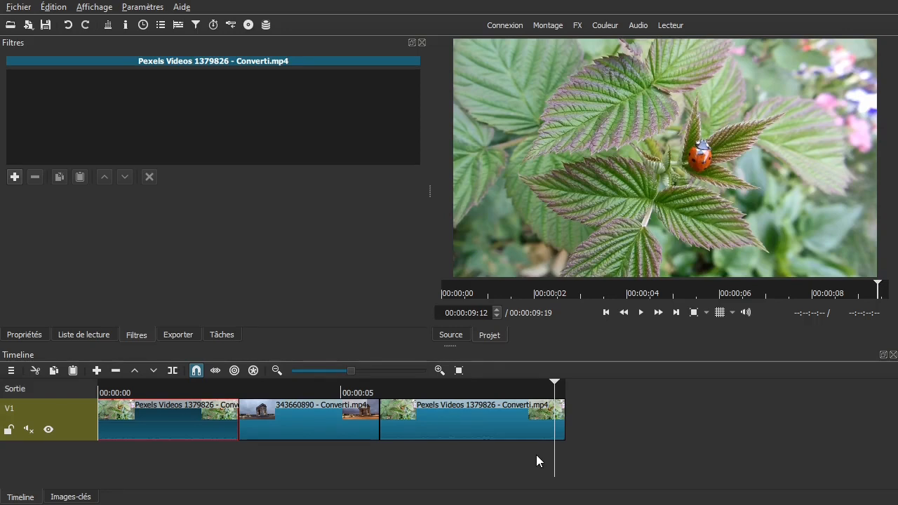
Add the Chronomètre video filter to the first clip and widen the filter area to show its settings
left_click_drag(231, 465, 149, 468)
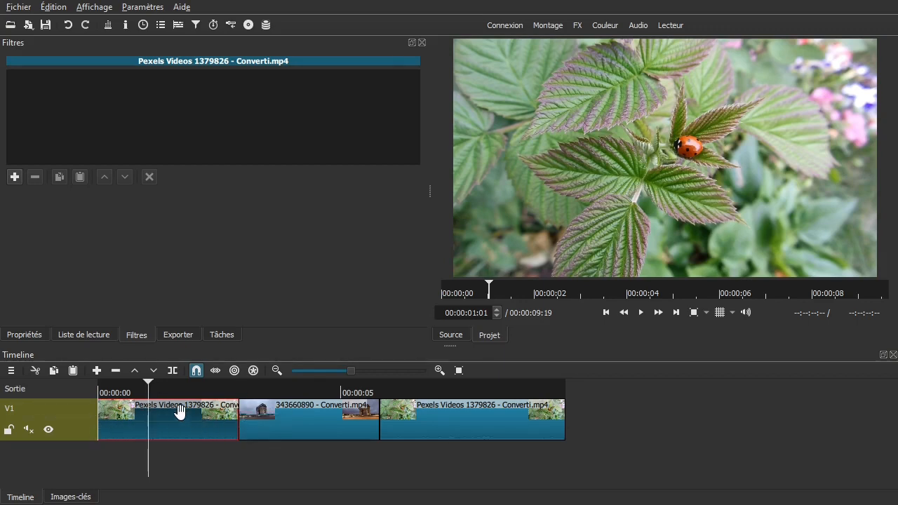
left_click(14, 177)
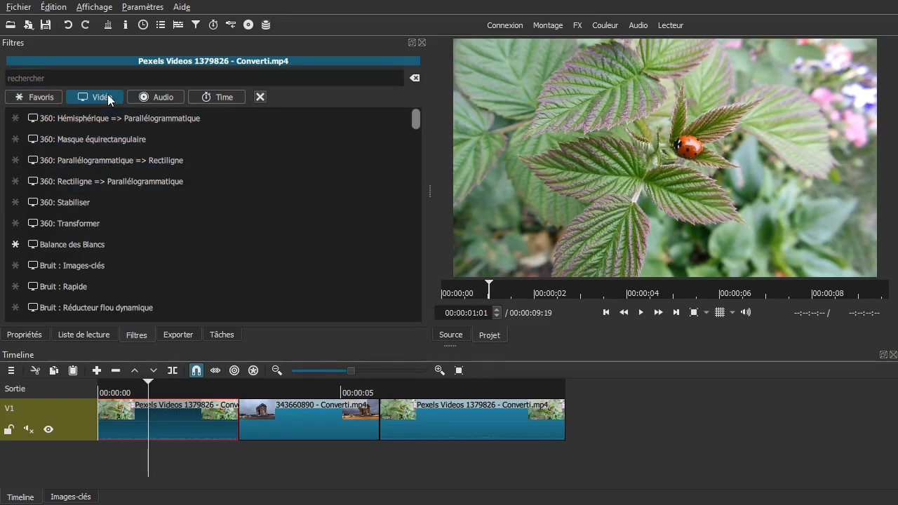
scroll(182, 176, "down", 3)
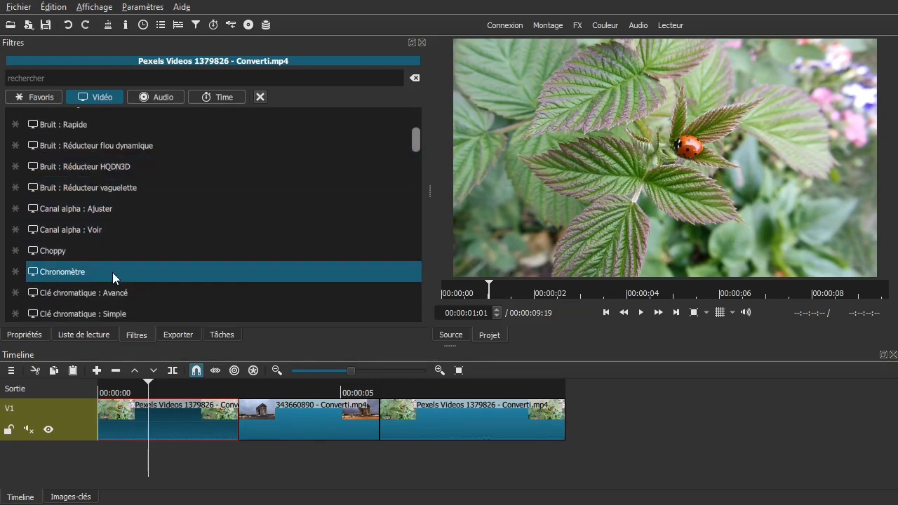
left_click(108, 272)
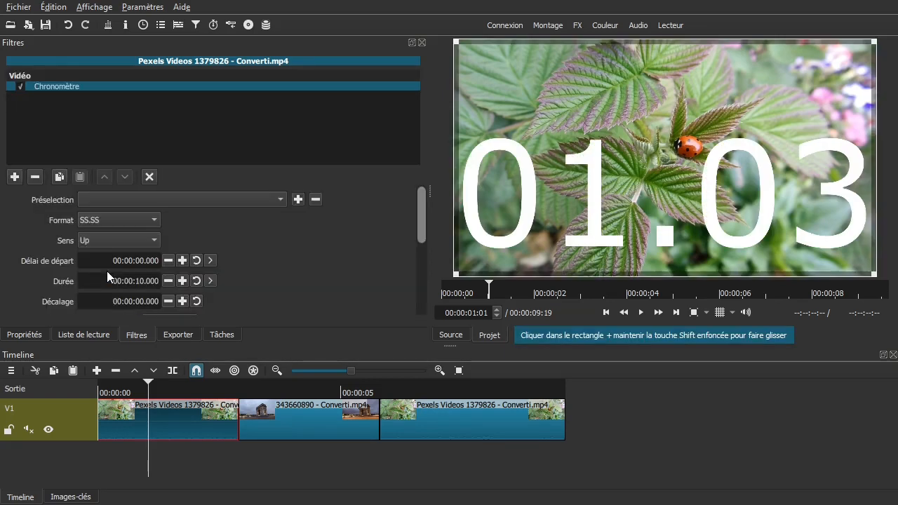
left_click_drag(423, 202, 605, 190)
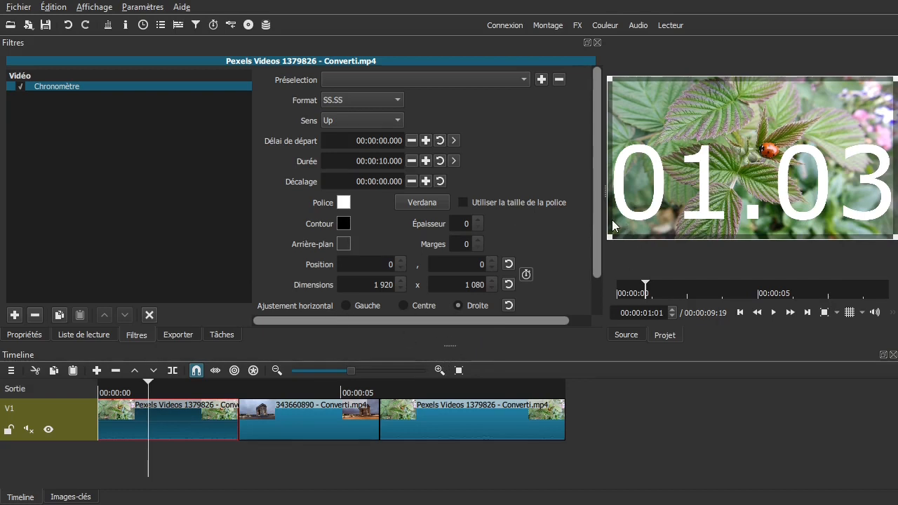
left_click_drag(597, 218, 630, 197)
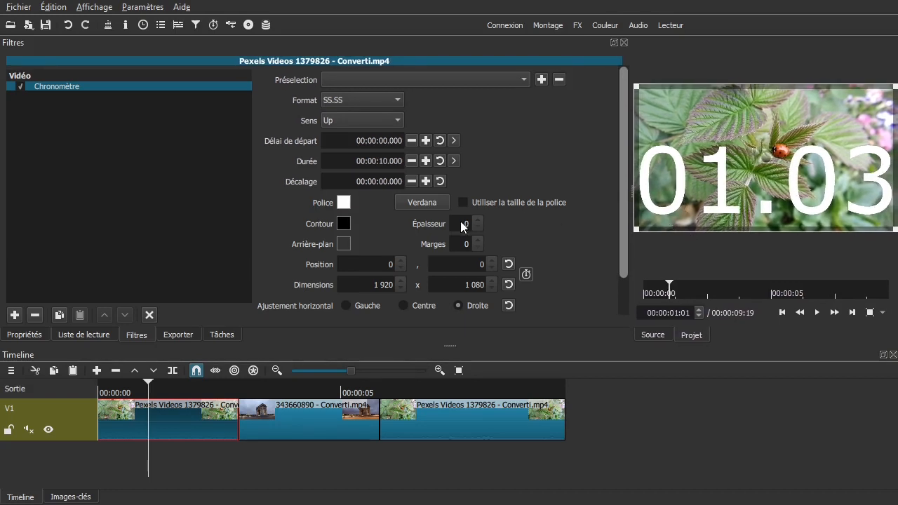
Set the Chronomètre format to MM:SS and preview the first clip from its start
left_click(525, 79)
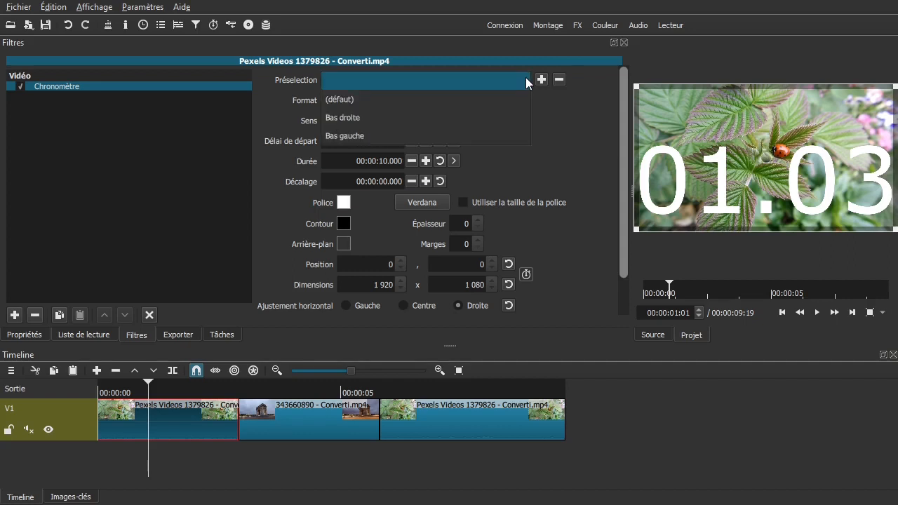
left_click(583, 136)
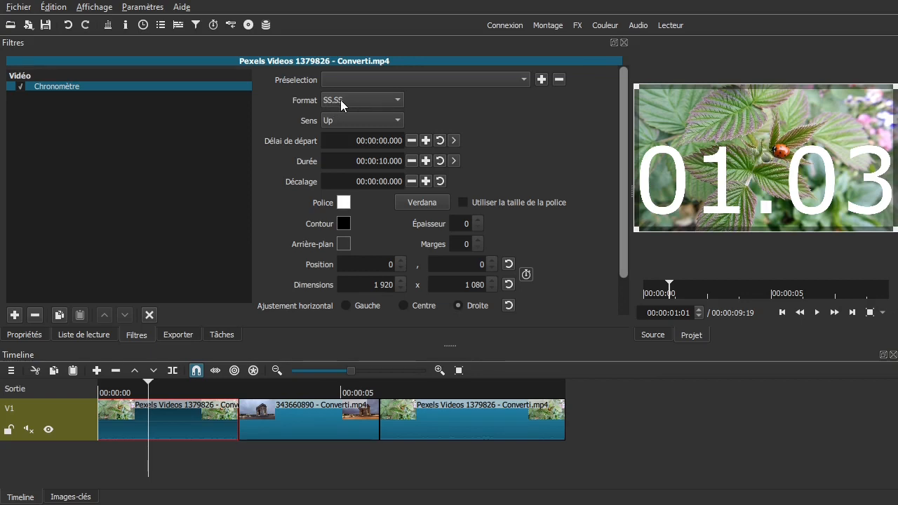
left_click(394, 99)
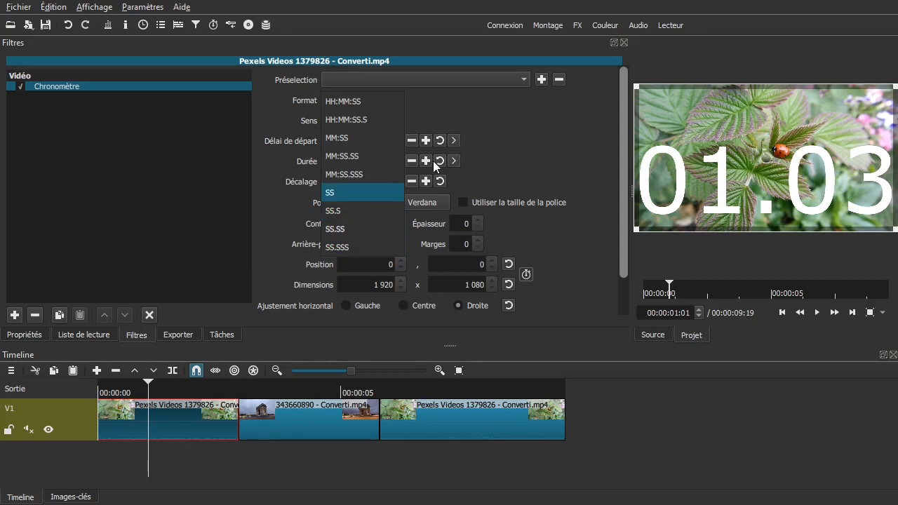
left_click(360, 138)
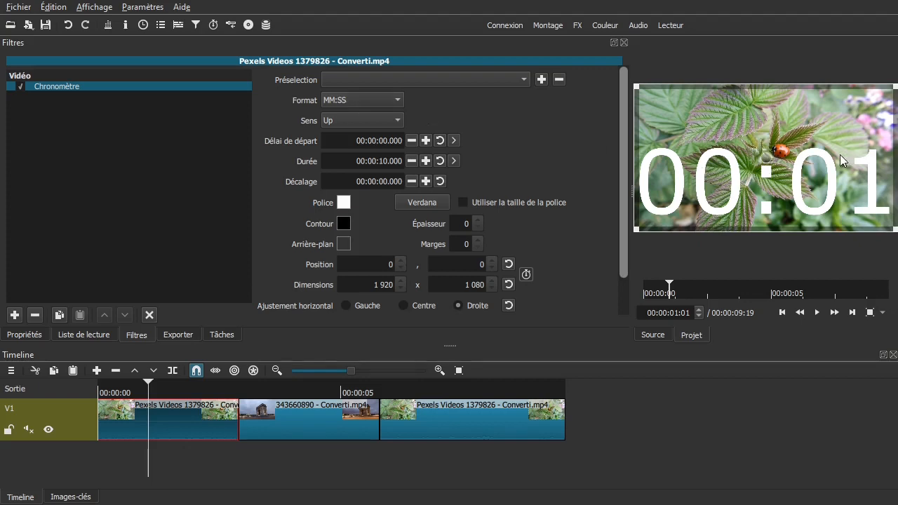
left_click_drag(167, 466, 98, 465)
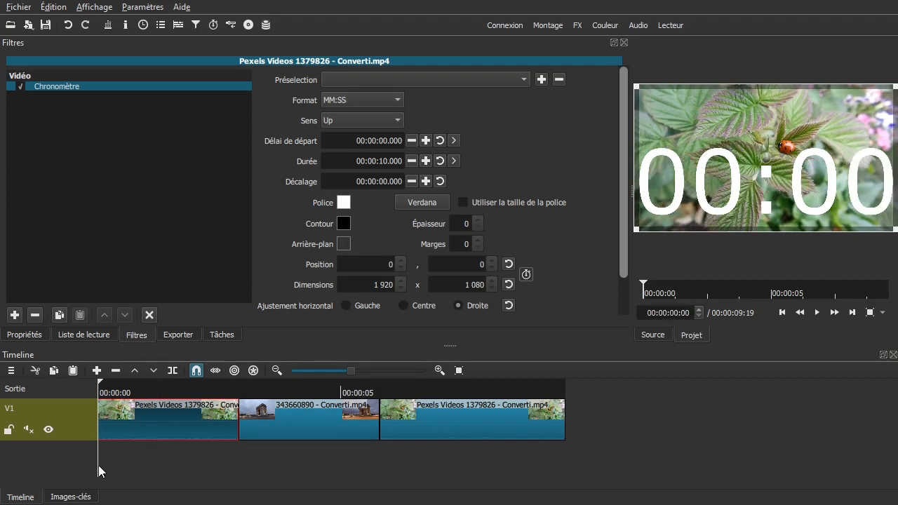
key("space")
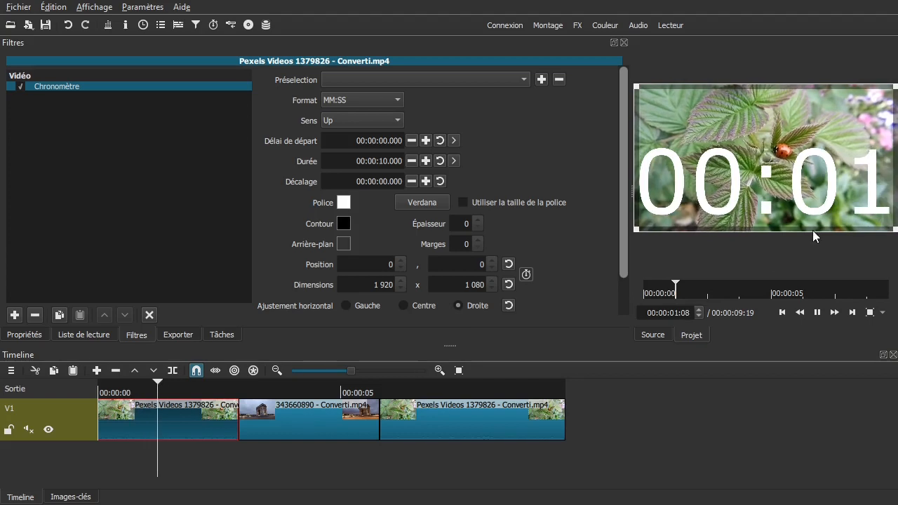
key("space")
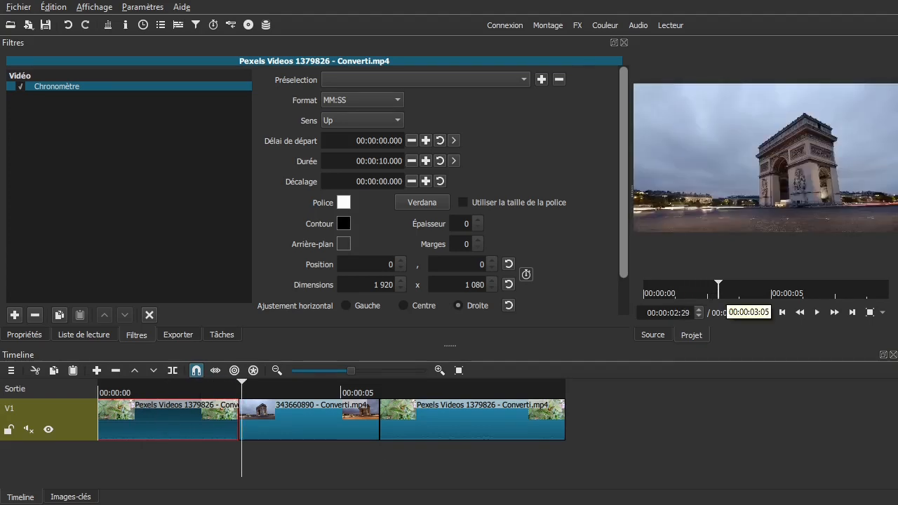
Set the Chronomètre format to SS.S and play the sequence from its start
left_click(365, 98)
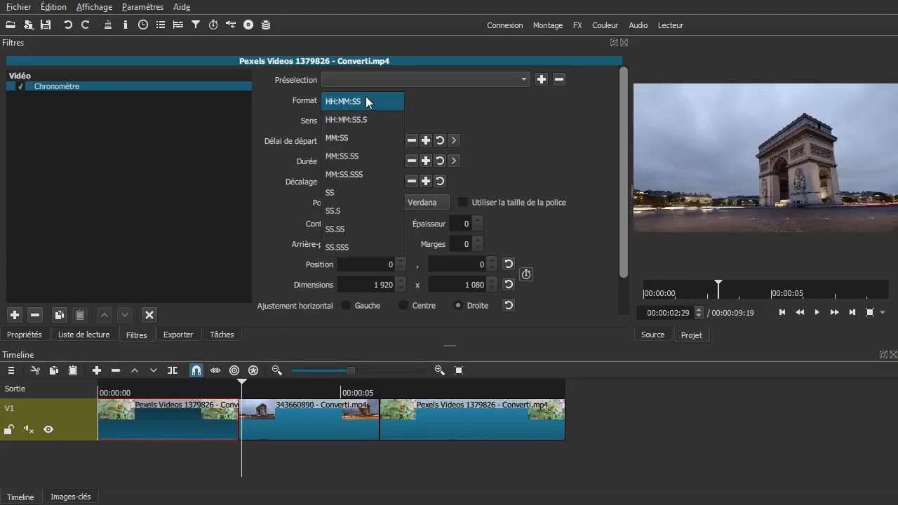
left_click(333, 209)
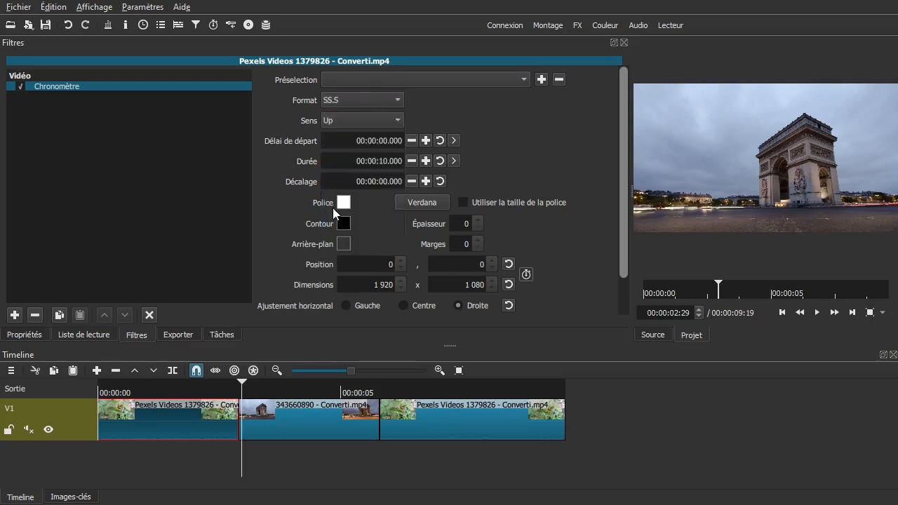
key("Home")
key("space")
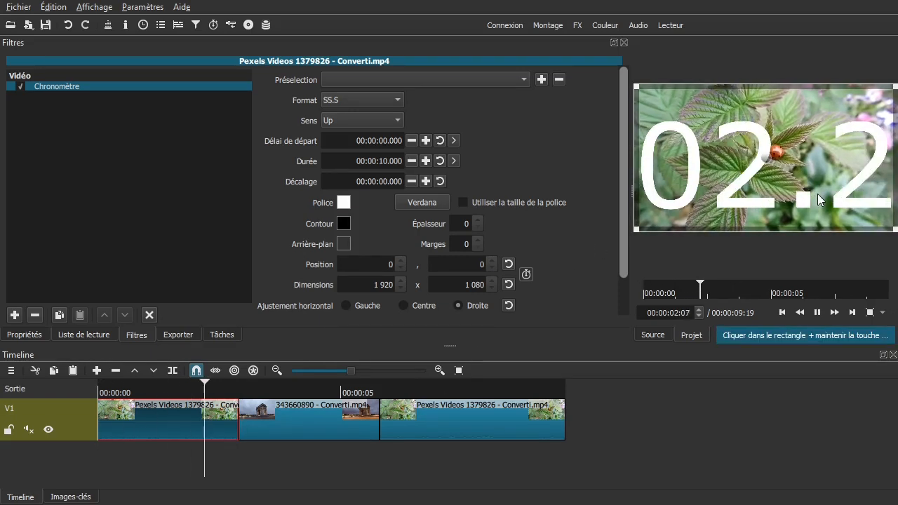
Stop playback, return near the sequence's start, and resize the timer frame to about 1483 × 374 at position 335, 604
key("space")
left_click_drag(174, 453, 117, 441)
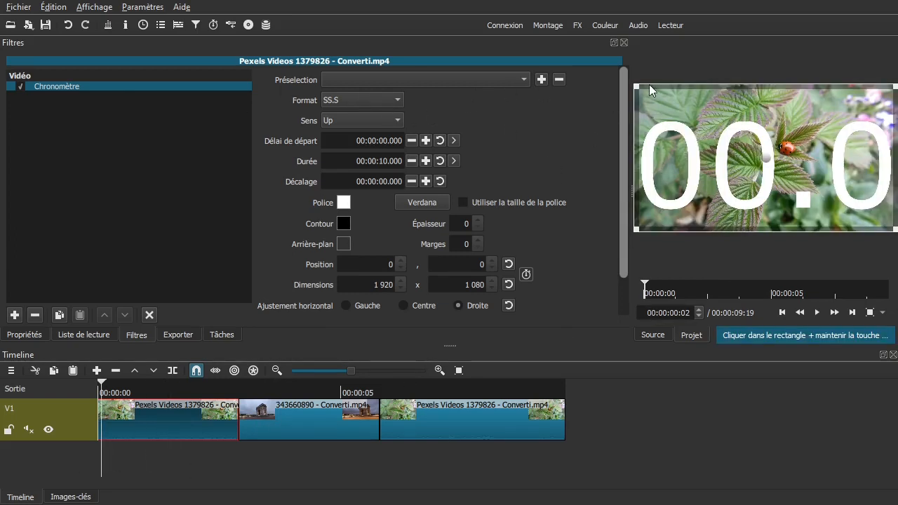
left_click_drag(636, 85, 681, 184)
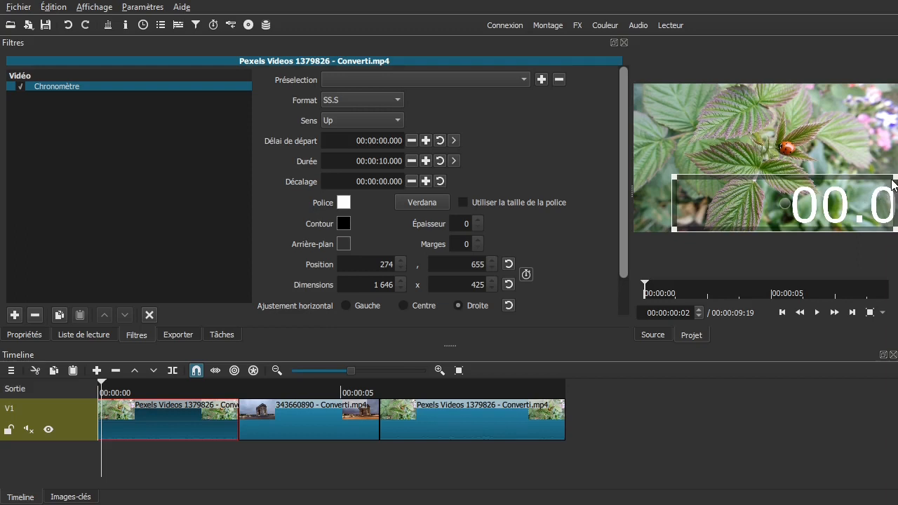
left_click_drag(893, 183, 874, 183)
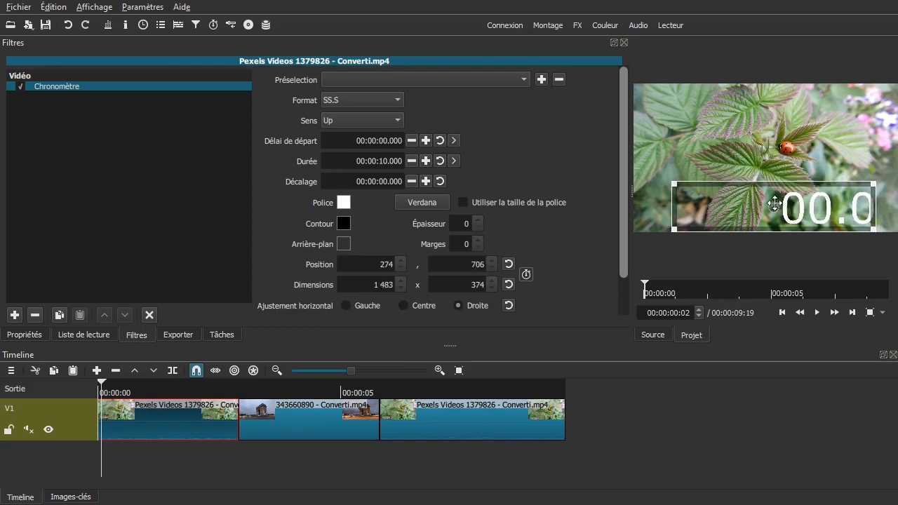
mouse_move(774, 203)
left_mouse_down()
mouse_move(764, 139)
mouse_move(753, 168)
mouse_move(781, 187)
left_mouse_up()
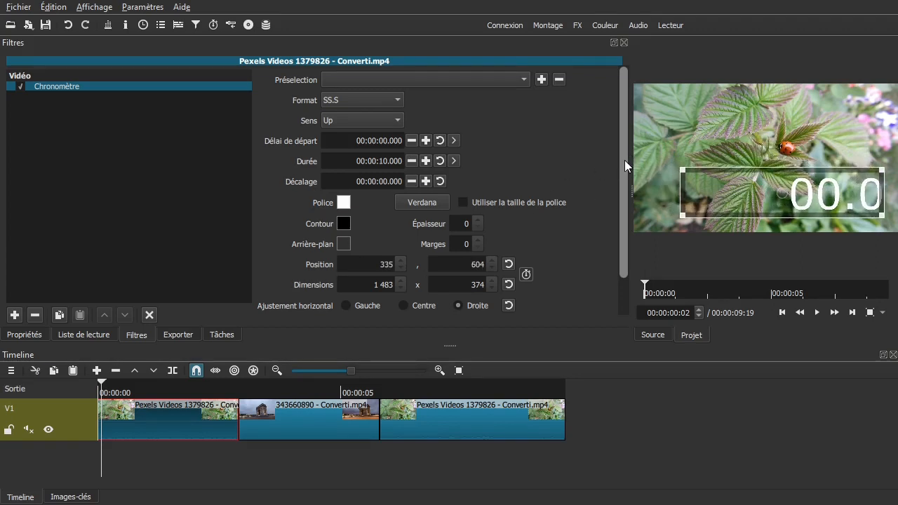
Try the timer's horizontal alignment on Gauche, ending with Centre
left_click_drag(625, 160, 611, 206)
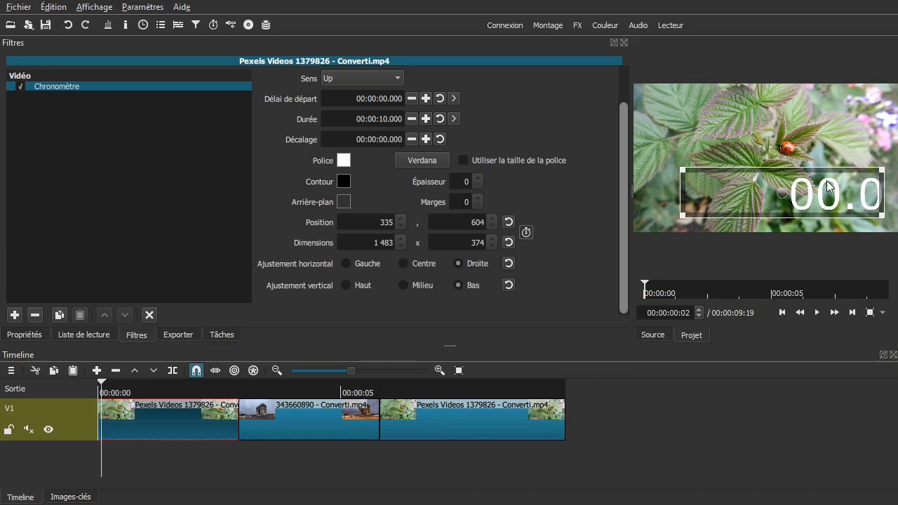
left_click(457, 263)
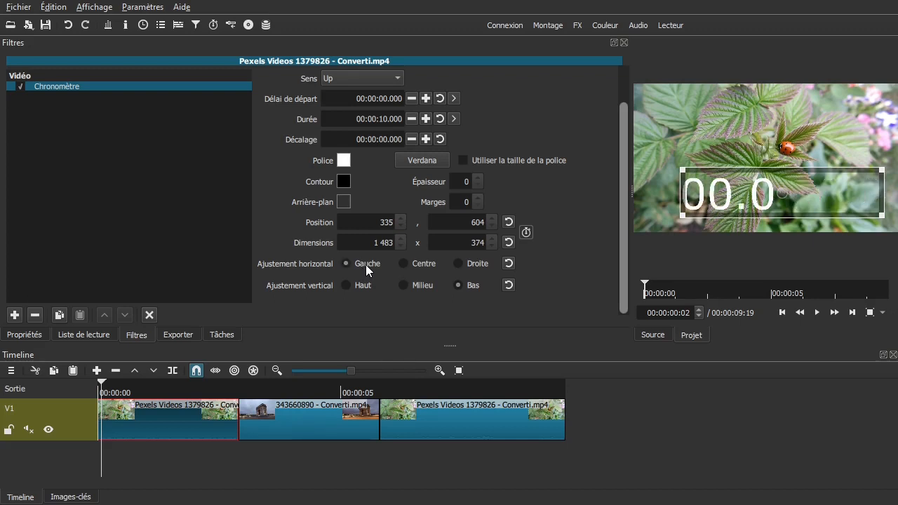
left_click(412, 262)
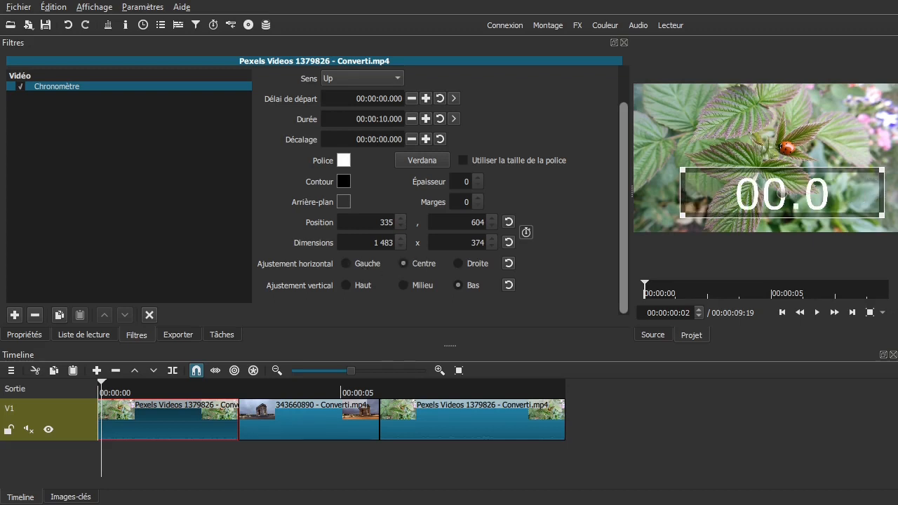
Enlarge the timer frame to about 1437 × 684 and set its vertical alignment to Haut after trying Milieu
left_click_drag(882, 169, 875, 126)
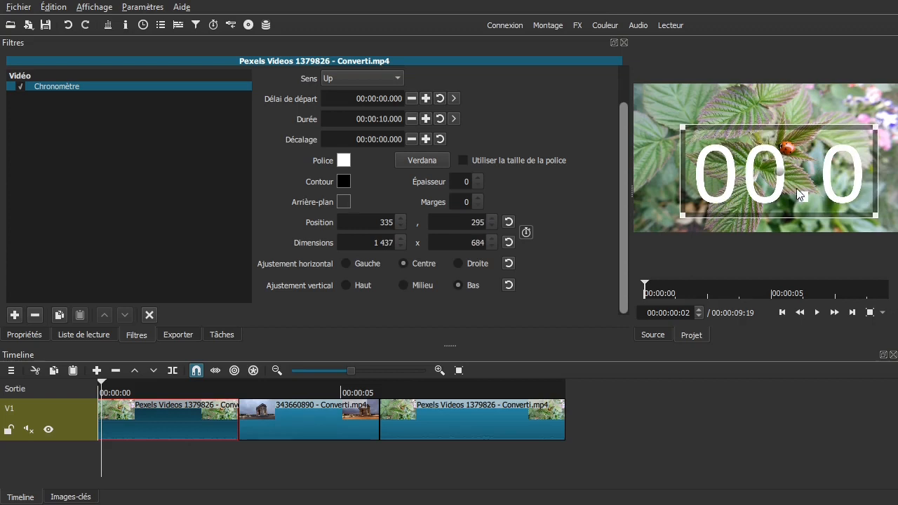
left_click(403, 285)
left_click(346, 286)
Enable the use of the font size for the timer and set the font to Verdana at size 72
left_click(462, 160)
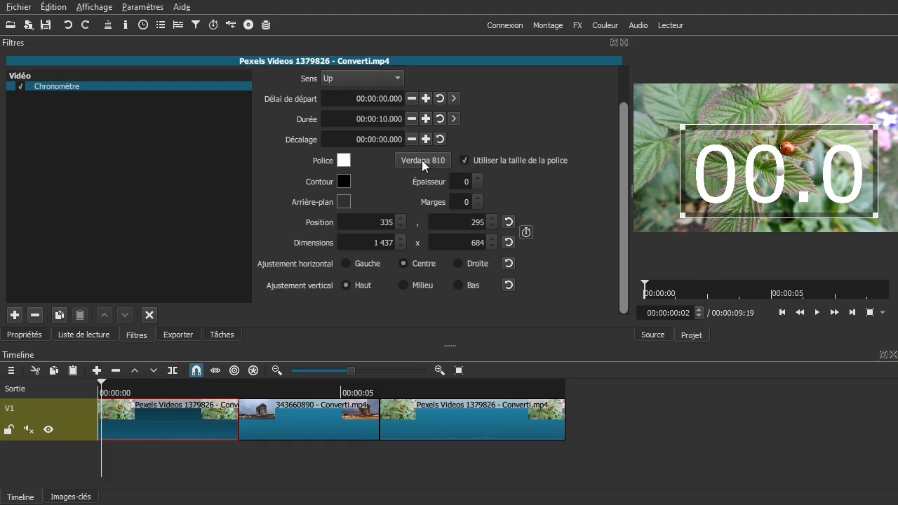
left_click(418, 160)
left_click(831, 321)
left_click(797, 337)
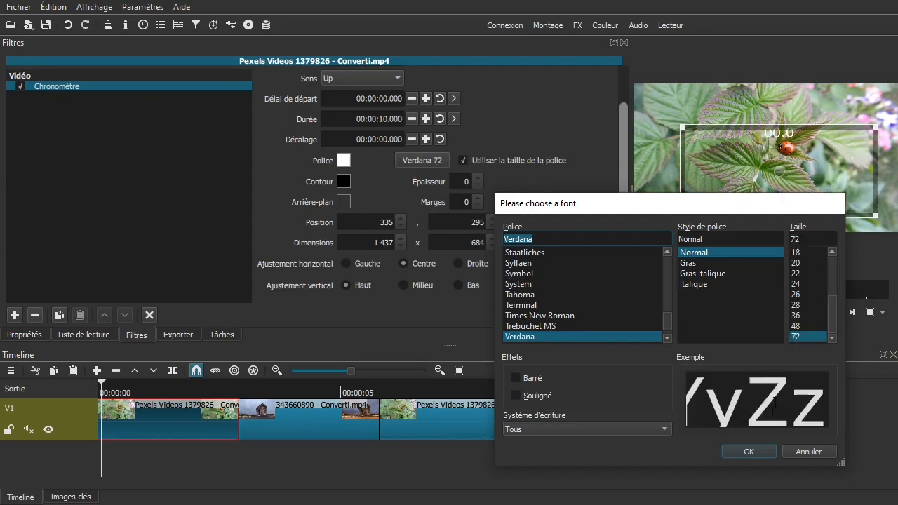
left_click(749, 451)
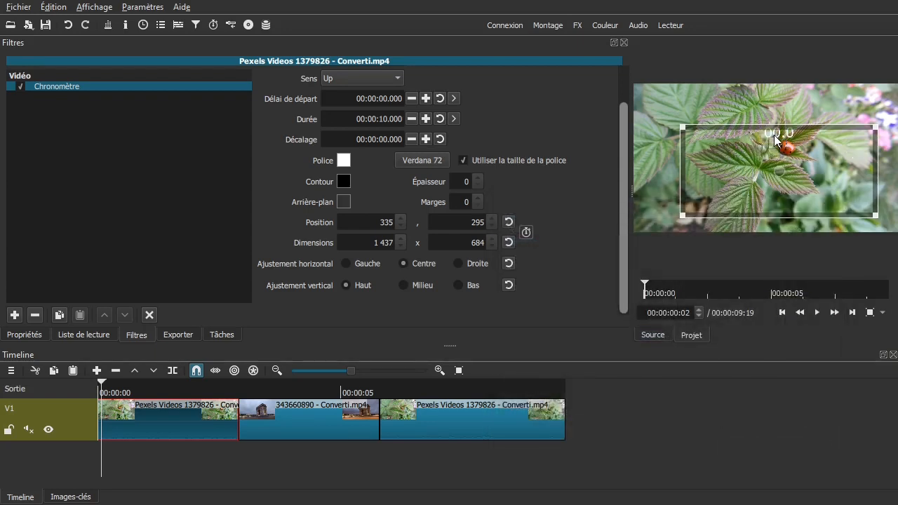
Align the timer to Milieu vertically and Droite horizontally, and shrink its frame to about 1493 × 242 at position 305, 787
left_click(404, 285)
left_click(471, 286)
left_click(407, 286)
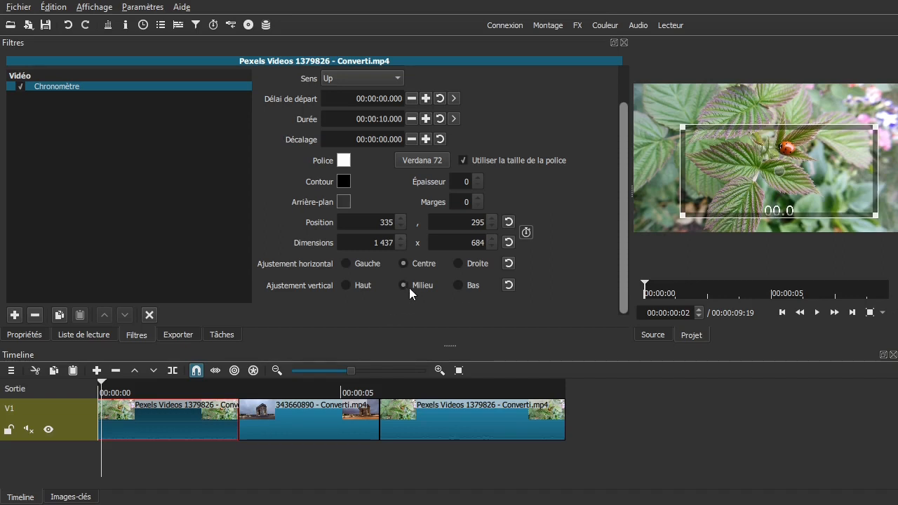
left_click(474, 265)
left_click_drag(685, 130, 670, 197)
left_click_drag(771, 199, 774, 207)
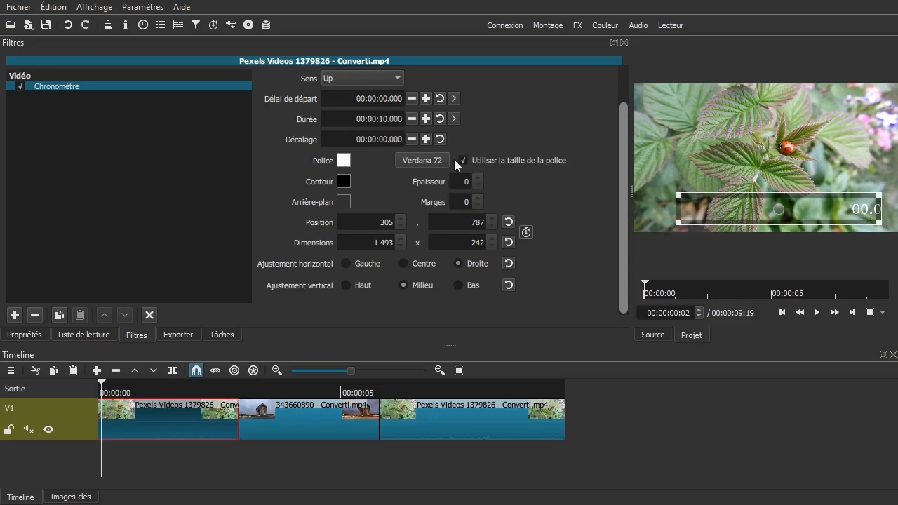
Colour the timer's font orange #ff5500 and darken it to #bc3f00
left_click(343, 161)
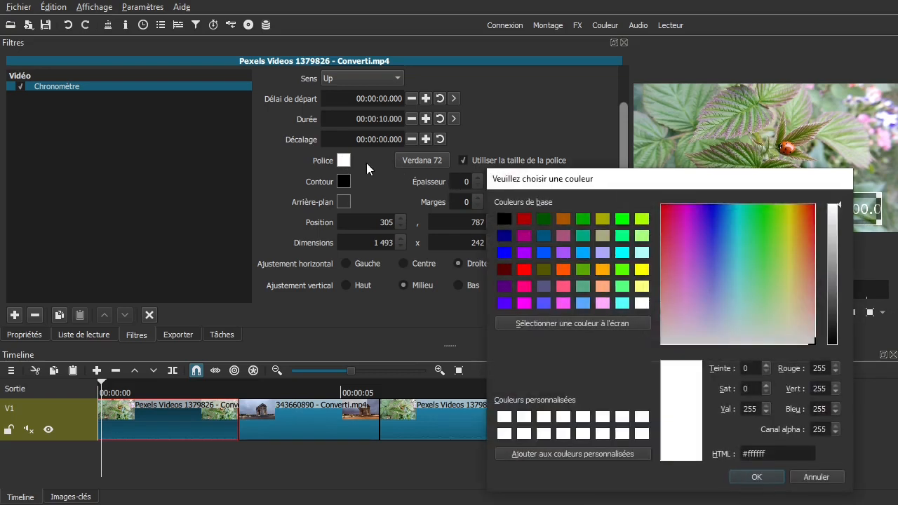
left_click(565, 273)
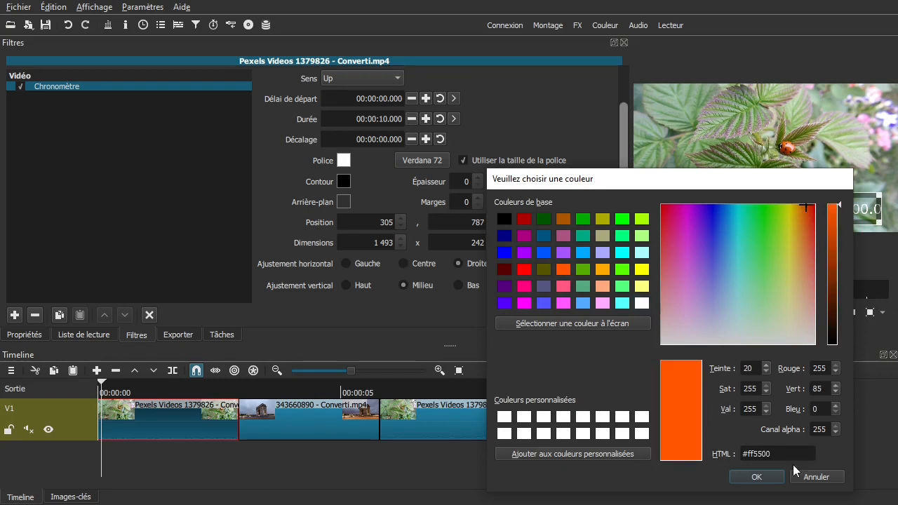
key("Return")
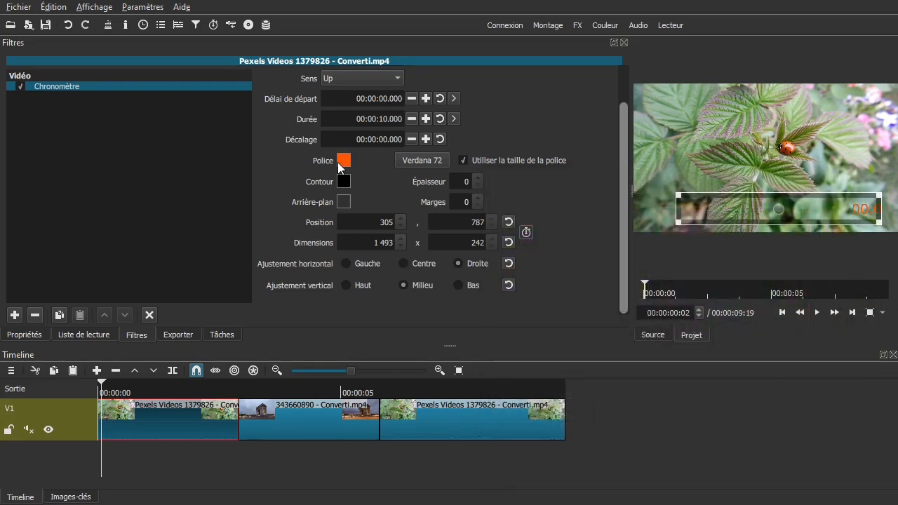
left_click(340, 164)
left_click(834, 227)
left_click_drag(834, 227, 830, 241)
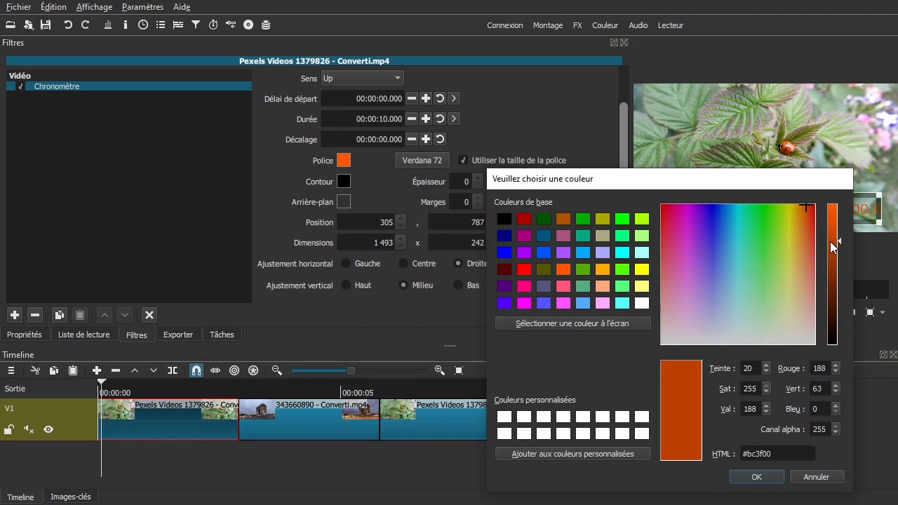
left_click(777, 475)
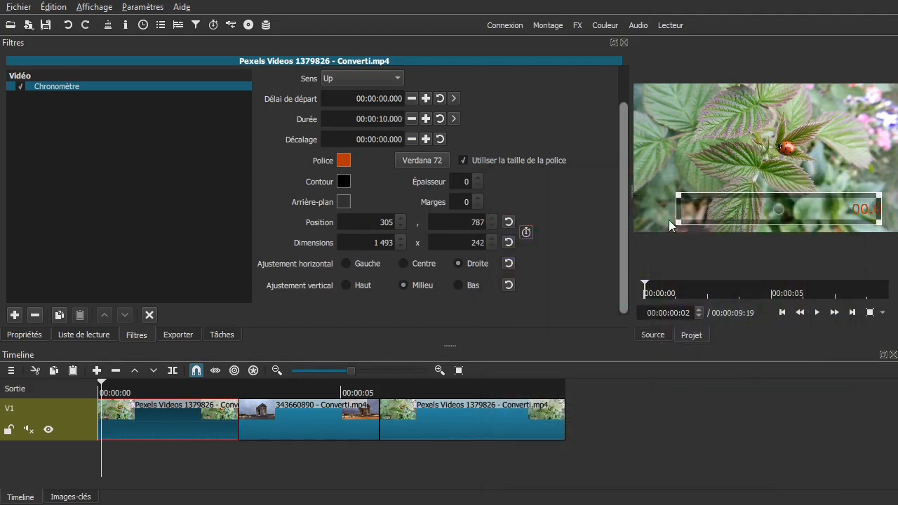
Change the timer's font to Open Sans in the Bold style
left_click(427, 162)
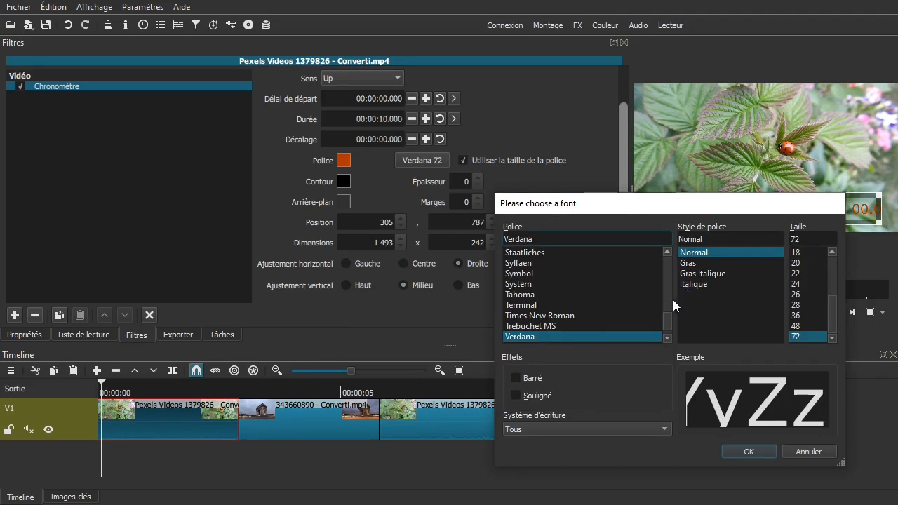
scroll(665, 316, "up", 10)
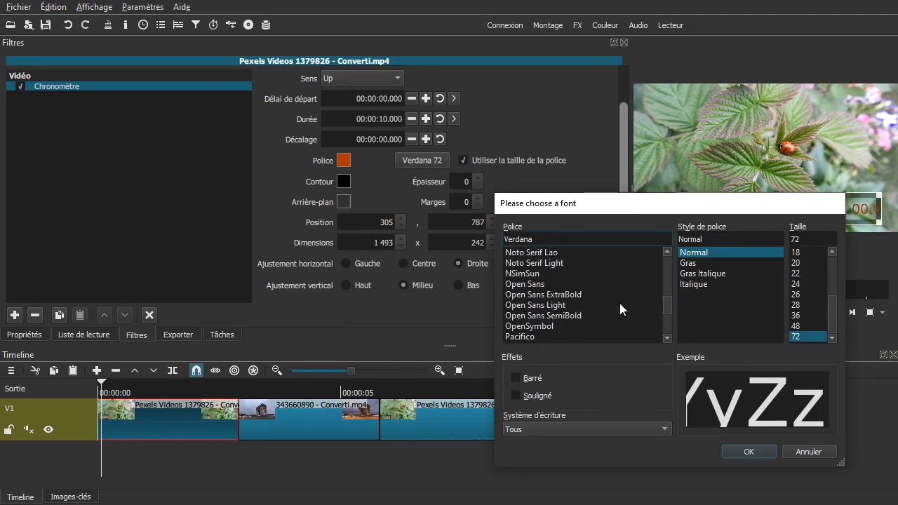
left_click(535, 284)
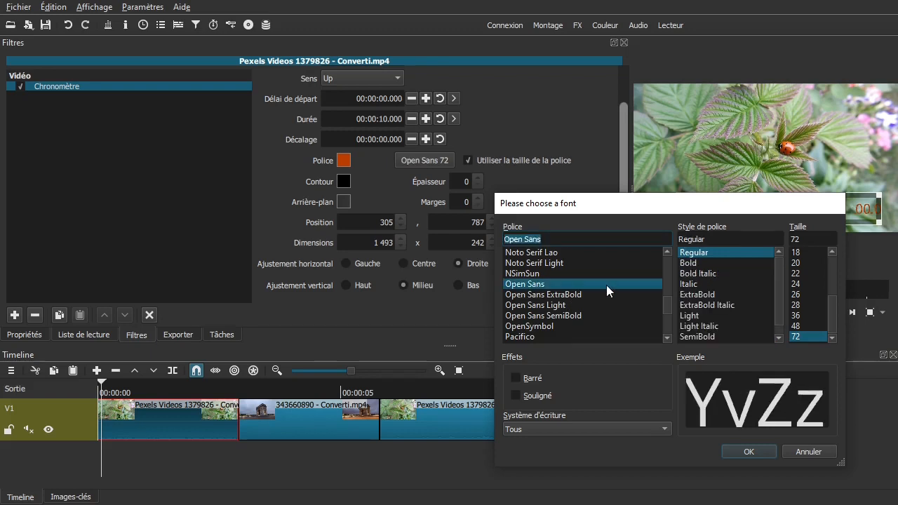
left_click(697, 262)
left_click(728, 447)
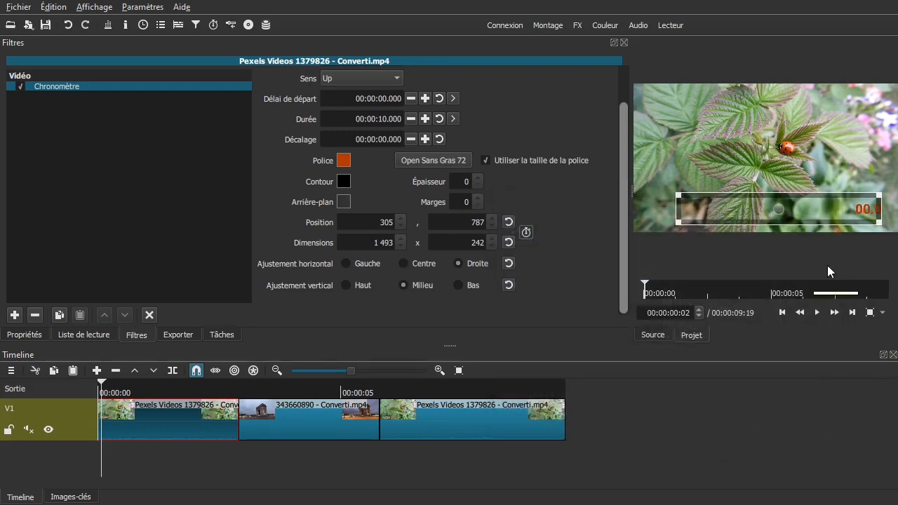
Play the first clip from its start to check the timer, and bring the playhead back near the beginning
left_click_drag(122, 455, 102, 455)
key("space")
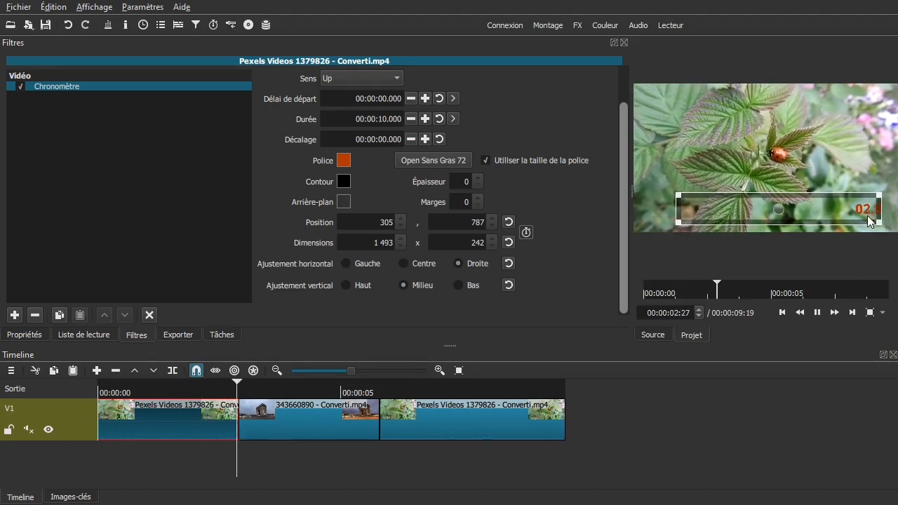
key("space")
left_click_drag(157, 456, 124, 431)
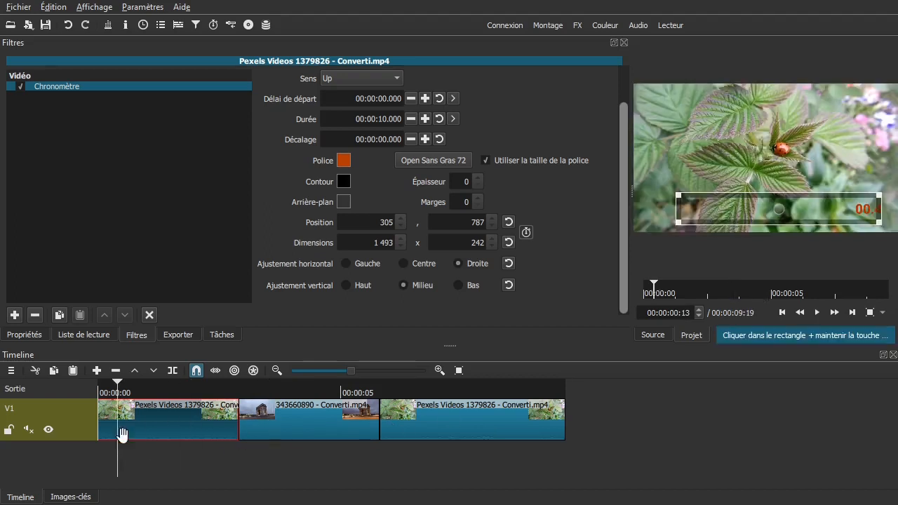
Disable the use of the font size and enlarge the timer frame to about 1716 × 415 at position 82, 614
left_click(485, 160)
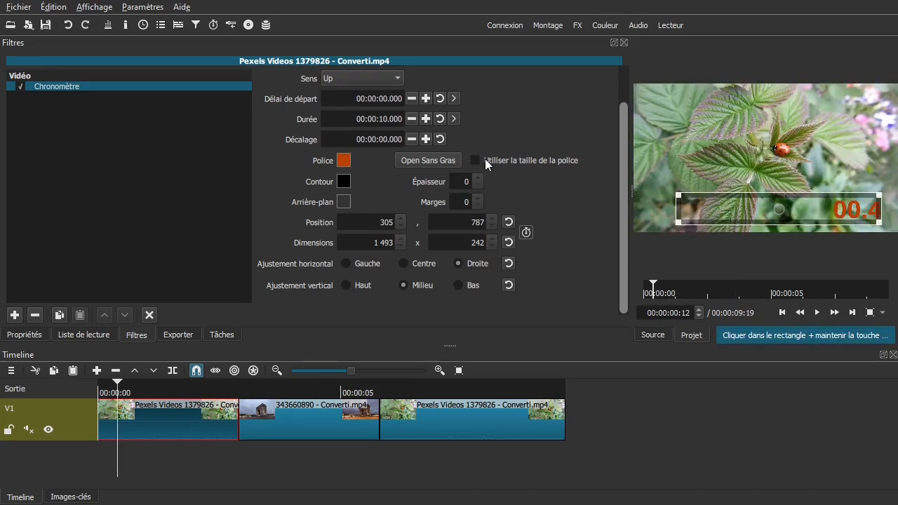
left_click_drag(677, 195, 642, 164)
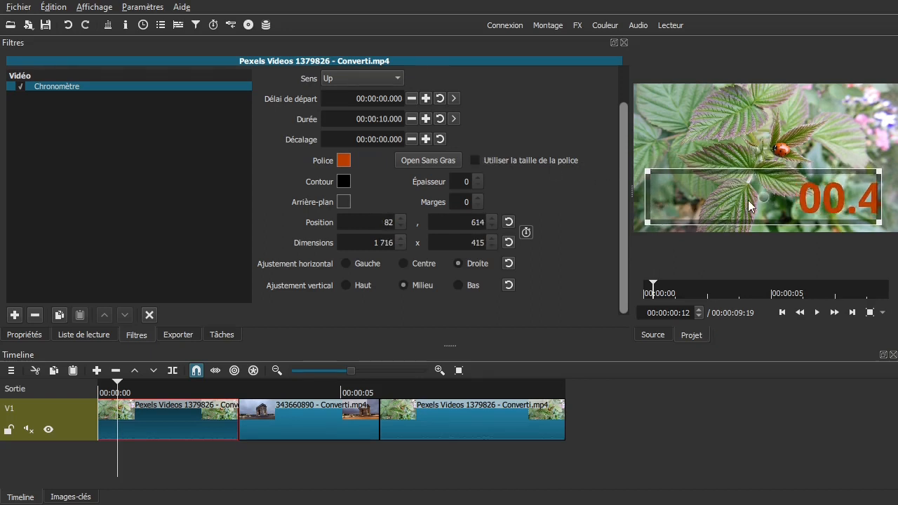
Set the timer's font colour to white and return the playhead to the sequence's start
left_click(343, 160)
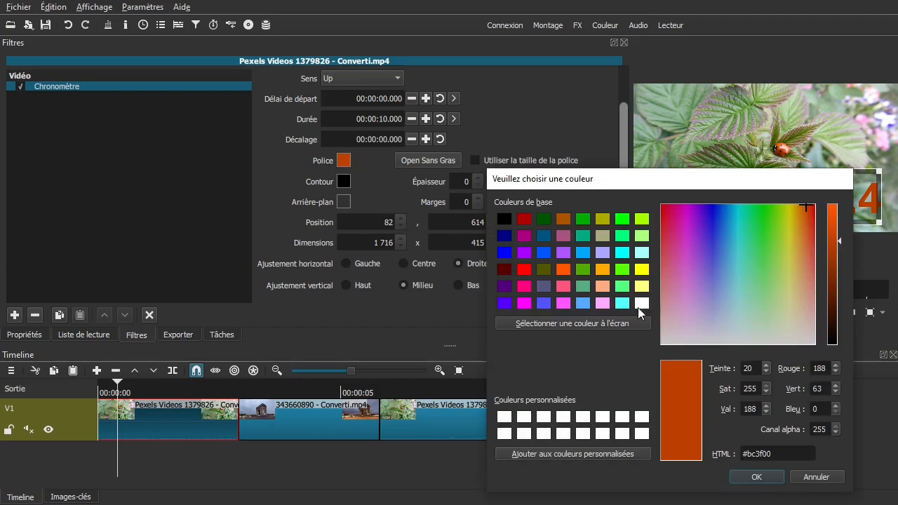
left_click(641, 303)
left_click(745, 477)
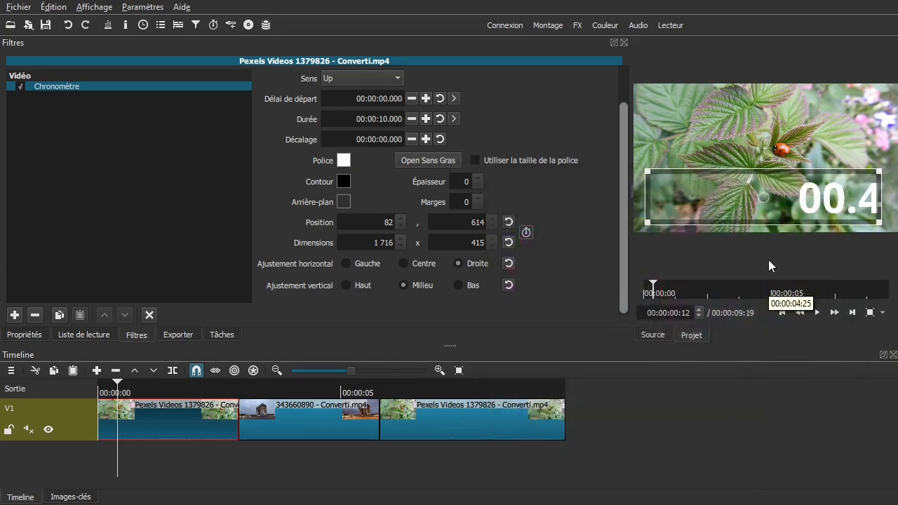
left_click(120, 428)
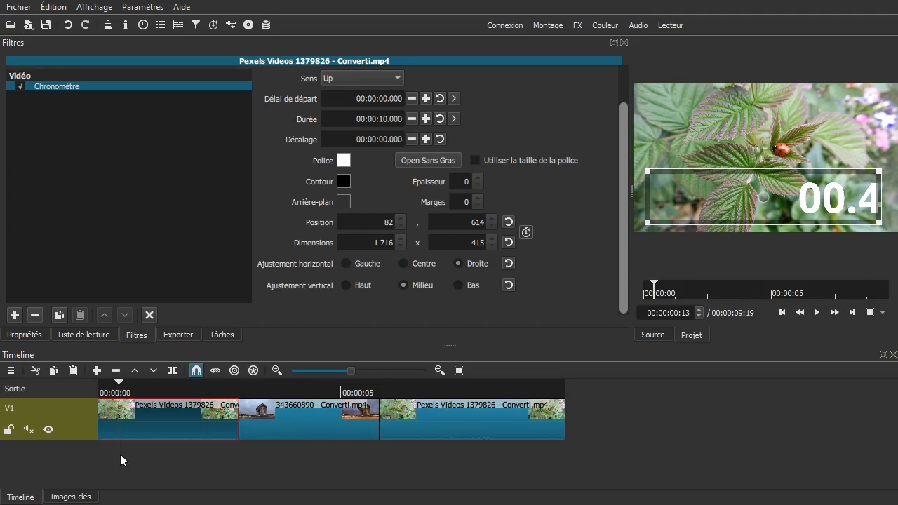
key("Home")
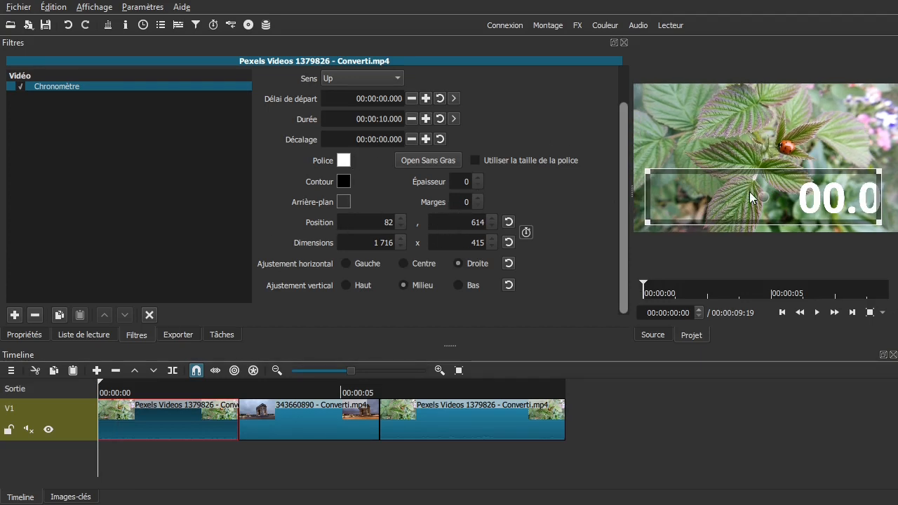
Shift the timer frame upward in the picture and set its position to 0, 0
left_click_drag(763, 197, 765, 173)
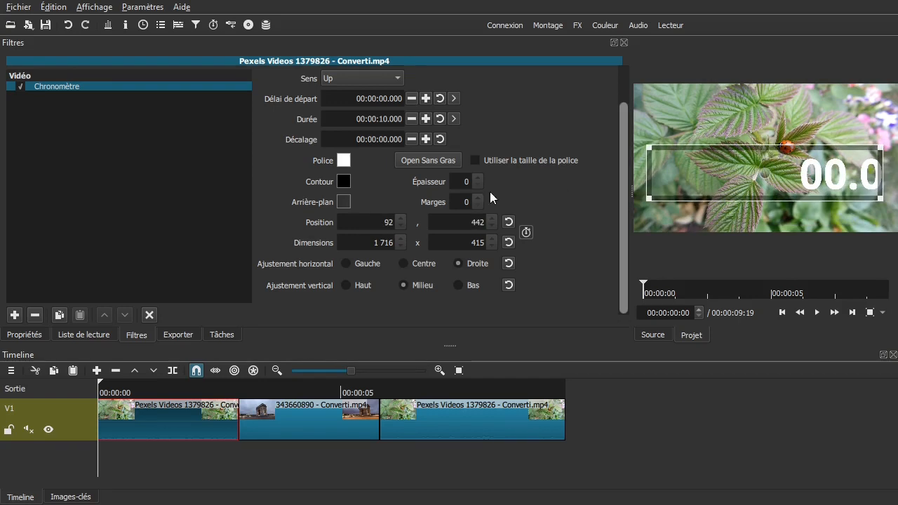
left_click_drag(371, 222, 410, 221)
type("0")
key("Tab")
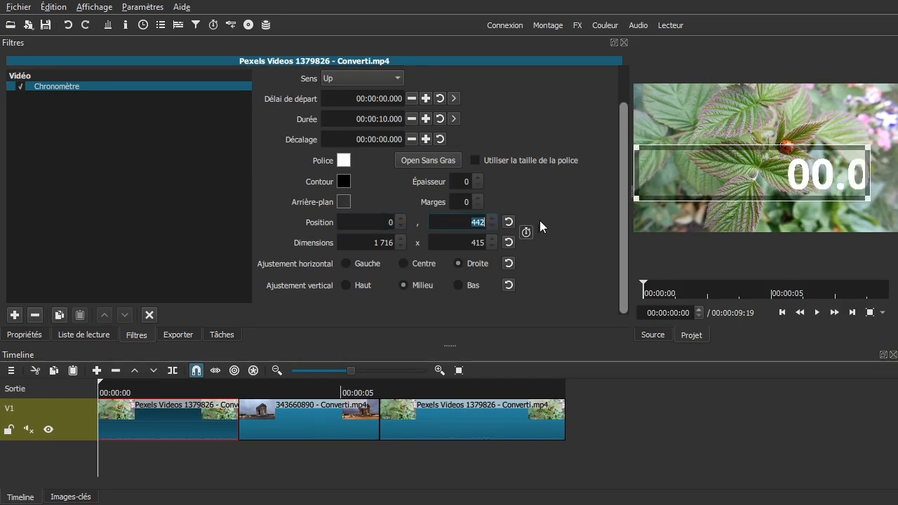
type("0")
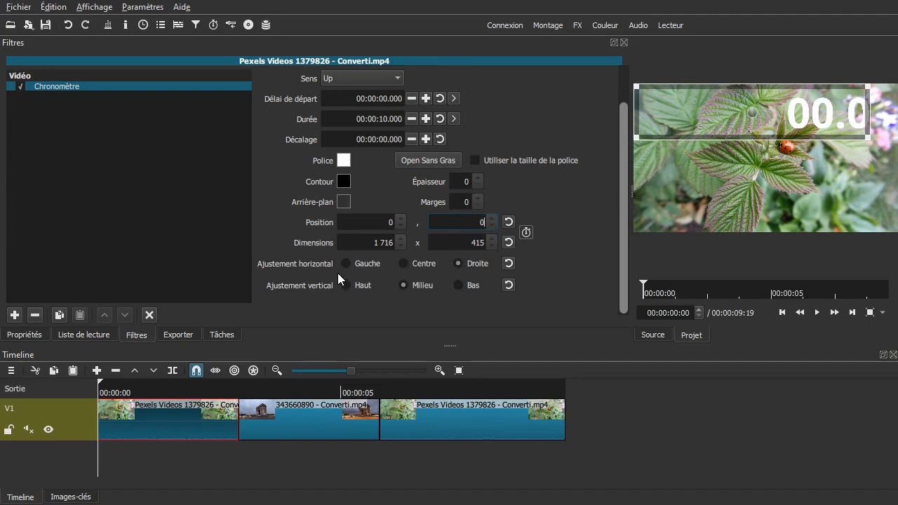
Set the timer frame's dimensions to 1280 × 720
left_click(353, 244)
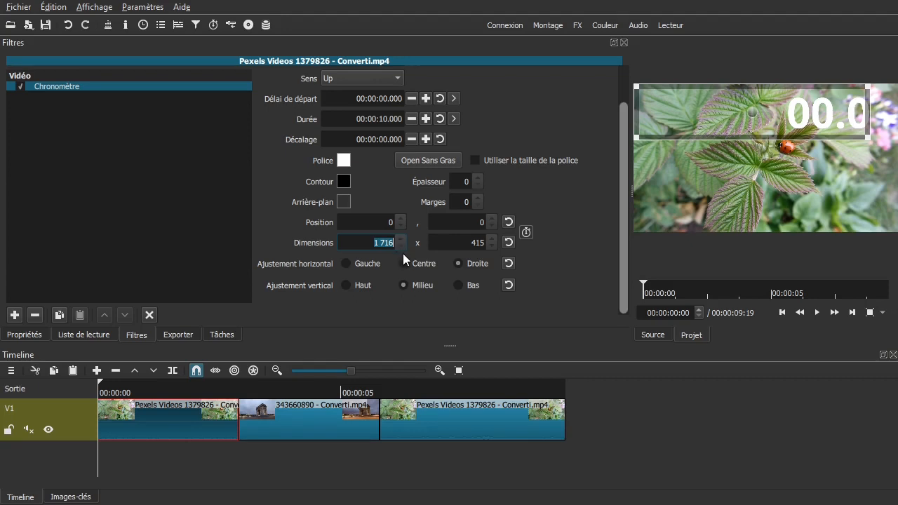
type("1280")
left_click(473, 243)
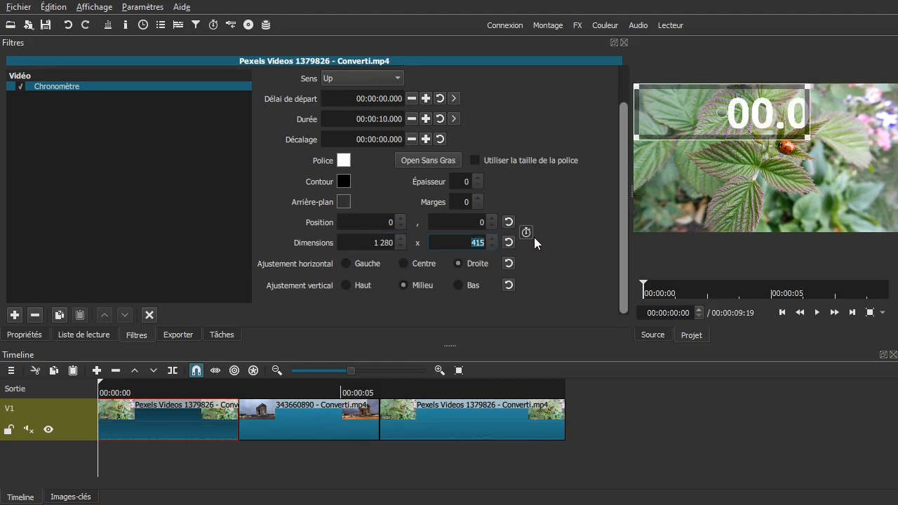
type("720")
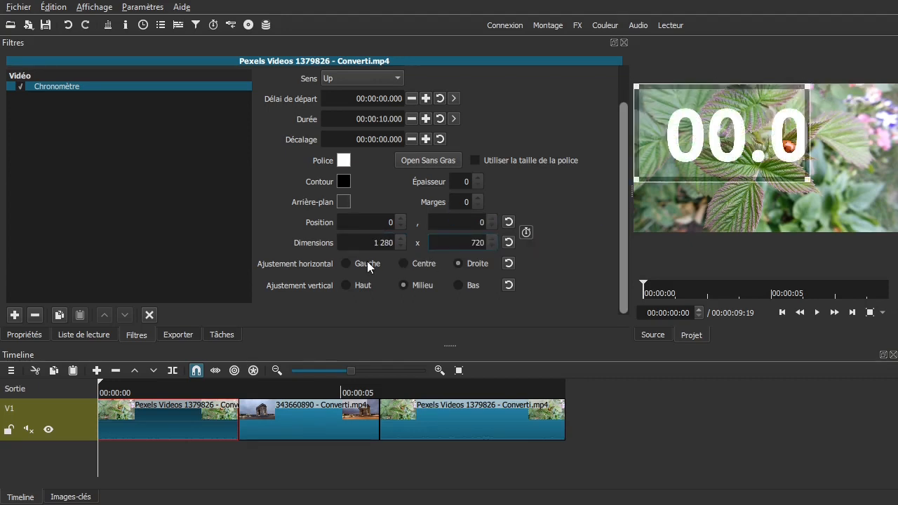
Set the timer frame's dimensions to the full picture size of 1920 × 1080
left_click(352, 244)
type("1 92")
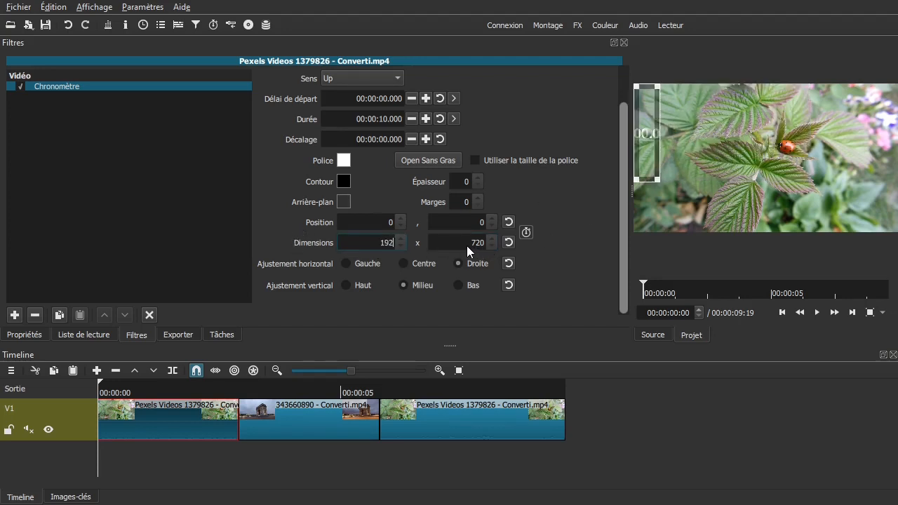
type("0")
left_click(456, 245)
type("108")
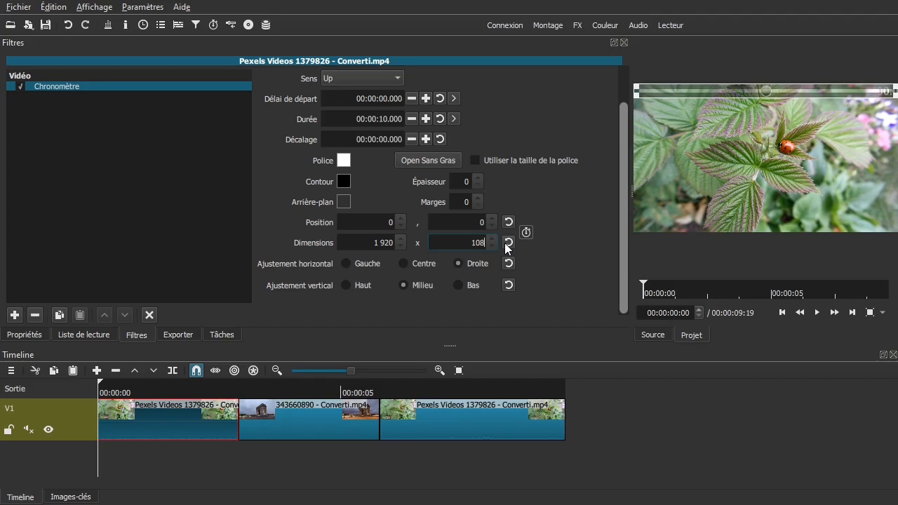
type("0")
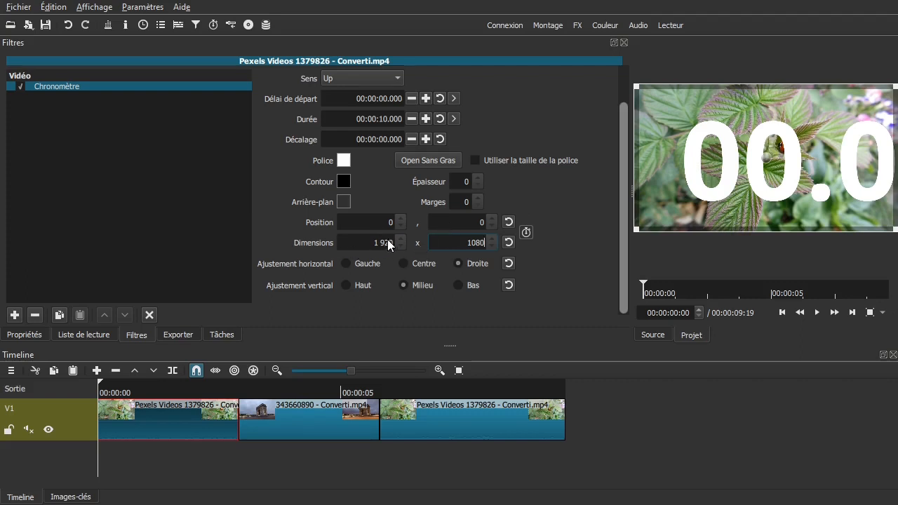
Shrink the timer frame to about 1453 × 354 and move it to about position 213, 584 in the lower part of the picture
left_click_drag(893, 229, 820, 120)
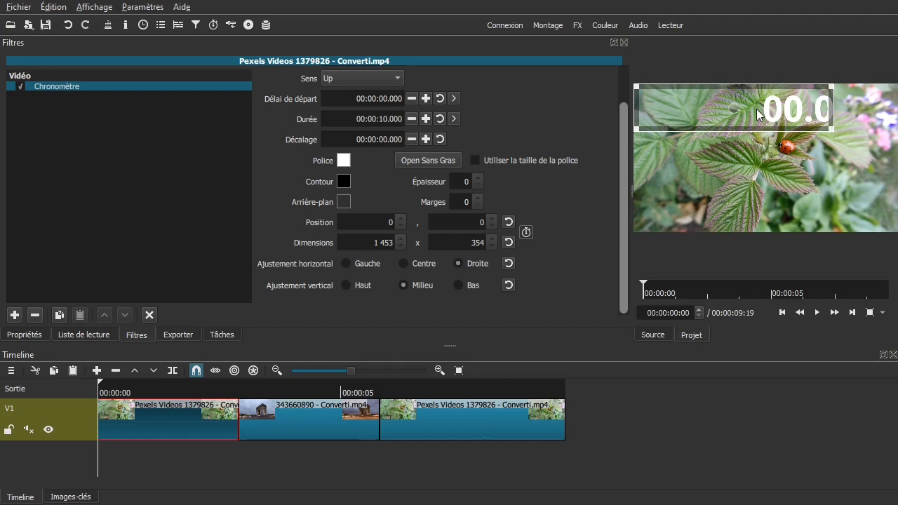
left_click_drag(731, 106, 761, 185)
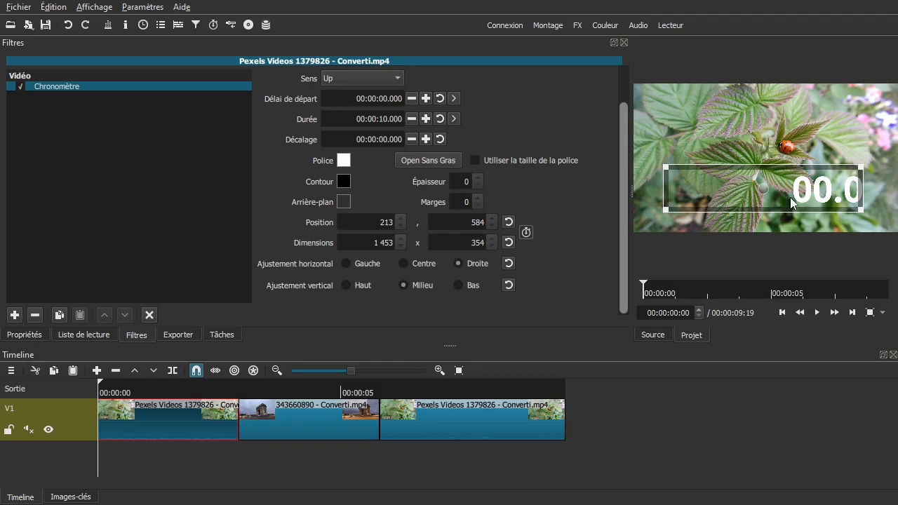
Set the timer's outline thickness to 19 and enlarge its frame upward to about 1514 × 735 at position 213, 203
left_click(477, 176)
scroll(477, 175, "up", 9)
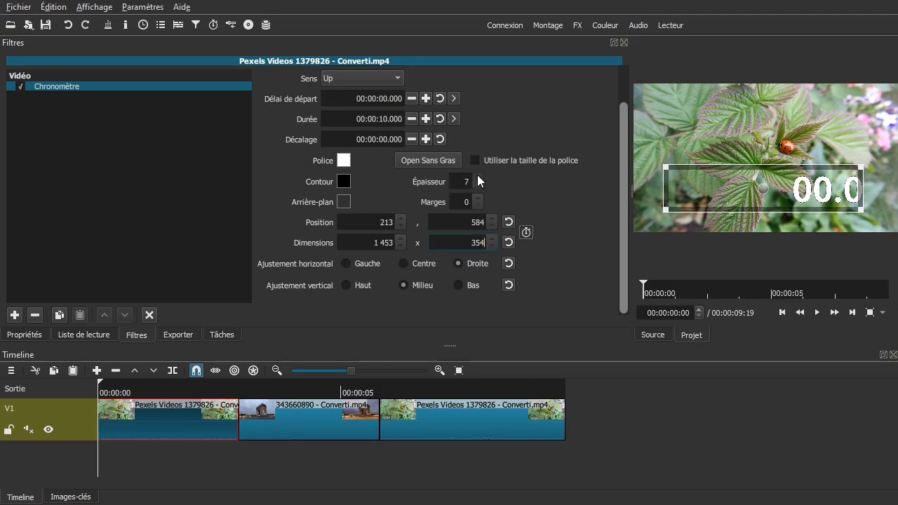
scroll(477, 175, "up", 3)
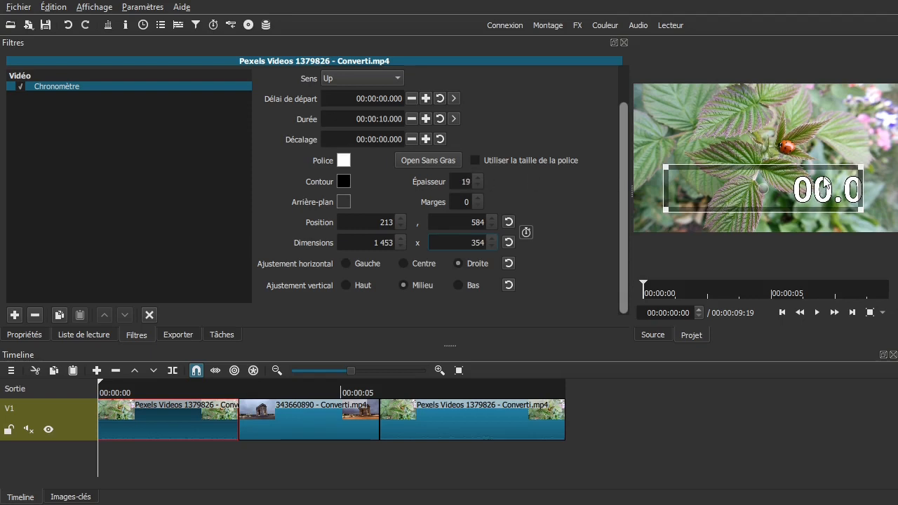
left_click_drag(860, 164, 870, 114)
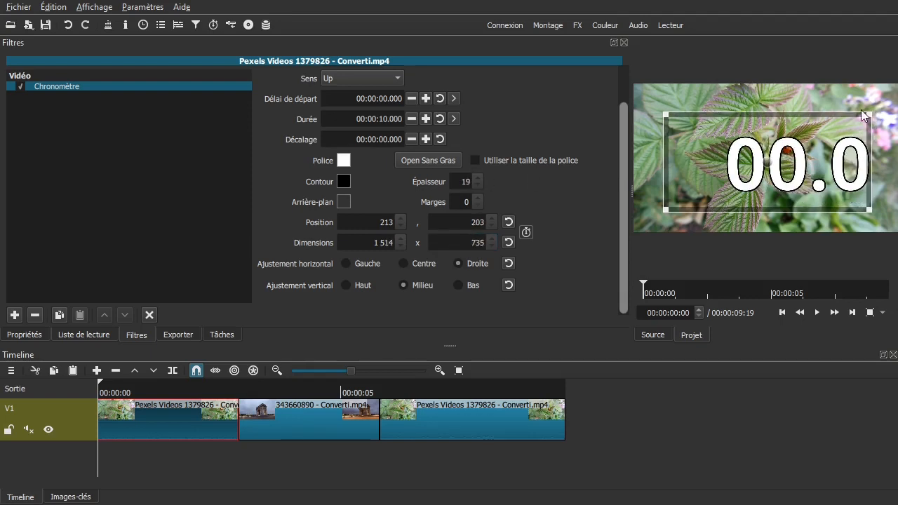
Change the timer's outline colour to bright red from the basic colours
left_click(344, 181)
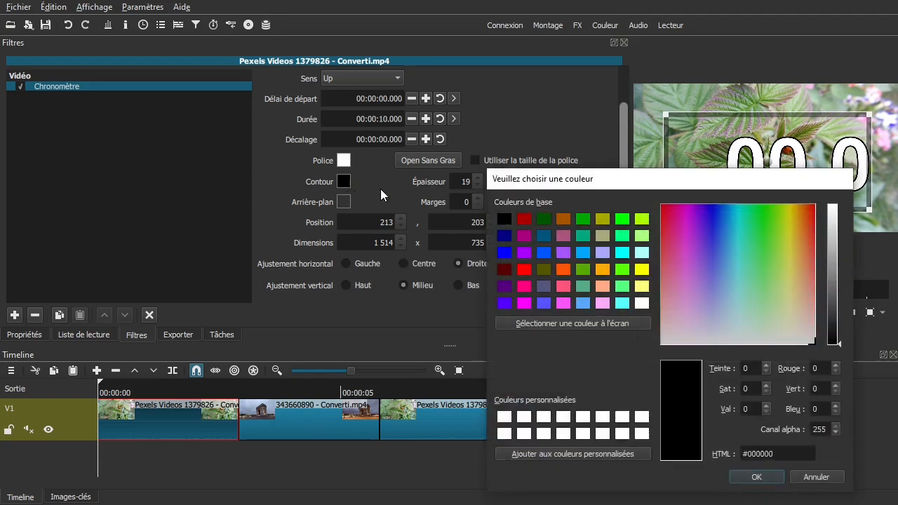
left_click(525, 270)
left_click(752, 477)
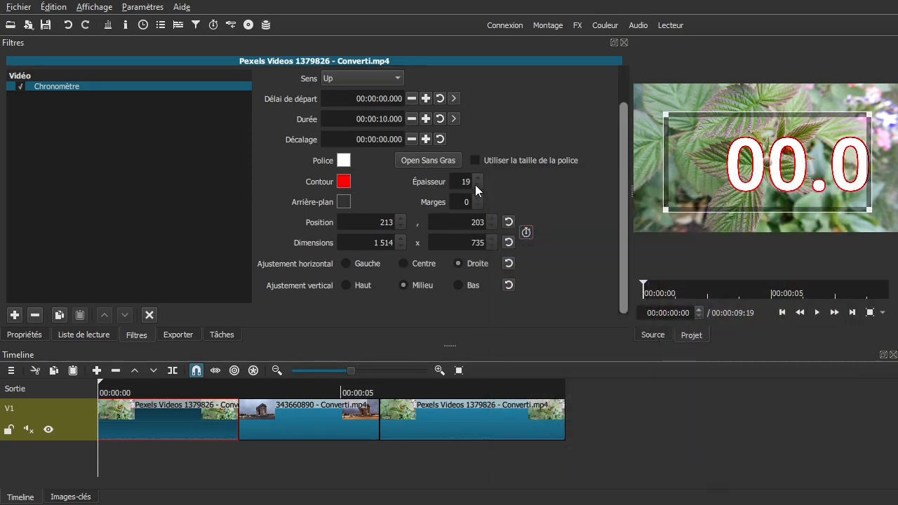
Reduce the timer's outline thickness to 0 and set the outline colour back to black (#000000)
scroll(477, 187, "down", 16)
scroll(477, 188, "down", 3)
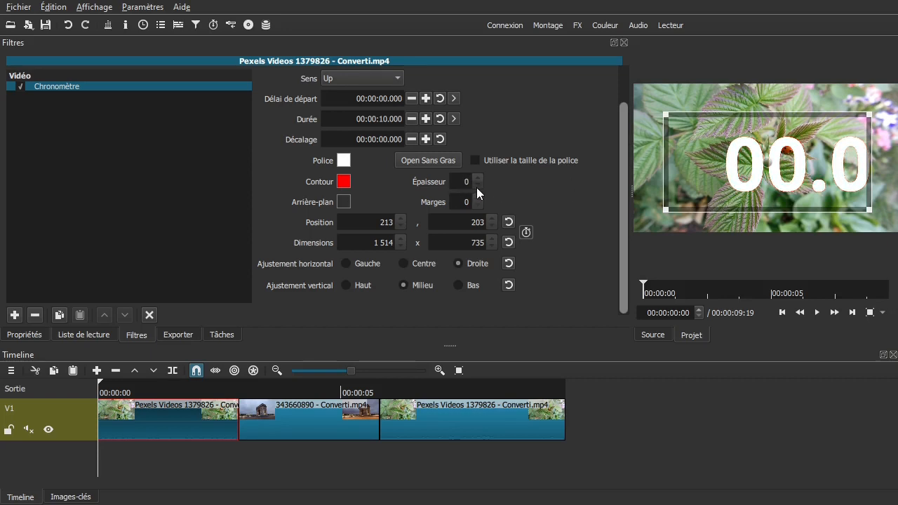
left_click(343, 181)
left_click(504, 219)
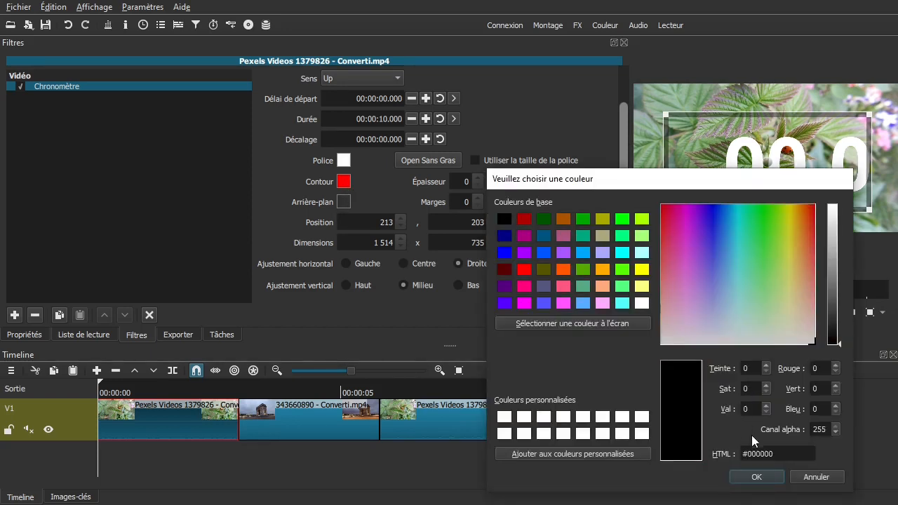
left_click(745, 480)
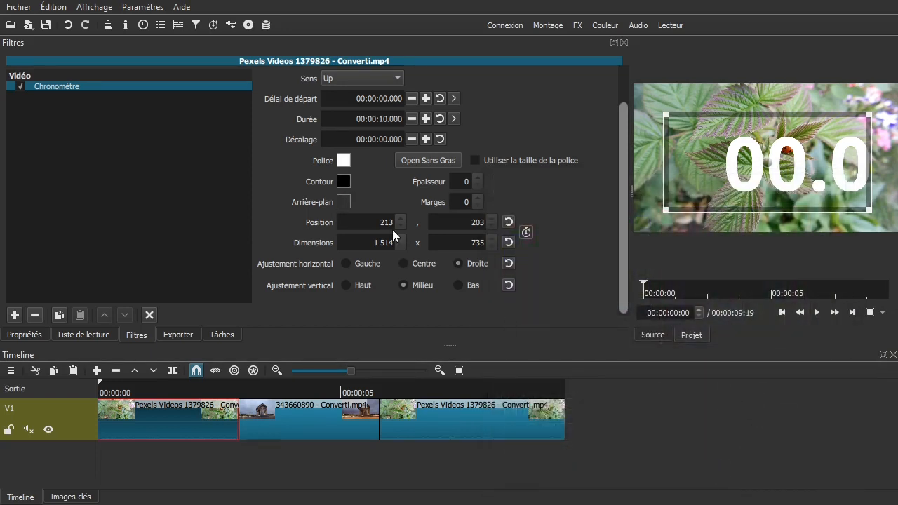
Give the timer a dark blue background colour, #00557f
left_click(343, 202)
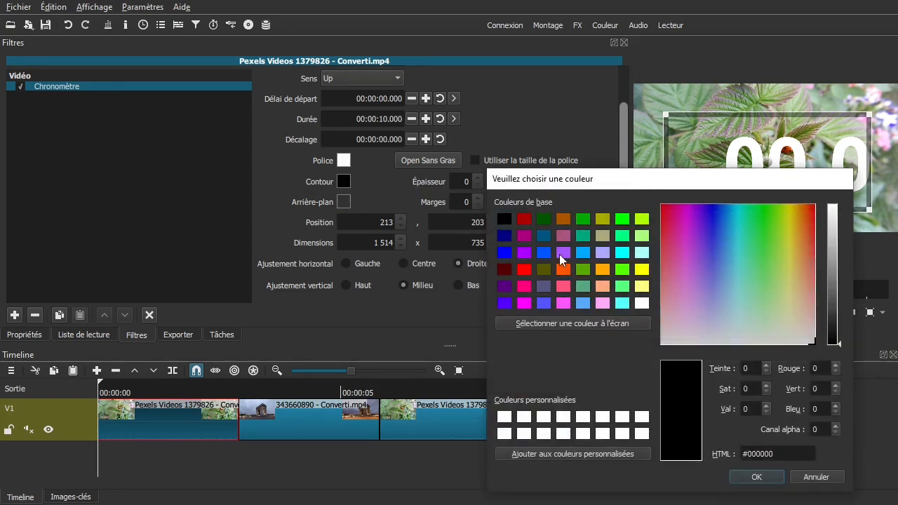
left_click(547, 236)
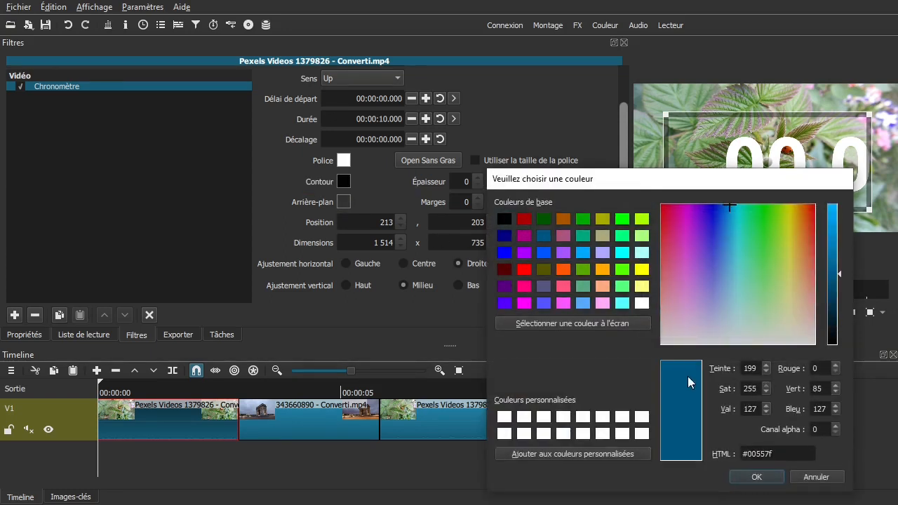
left_click(756, 477)
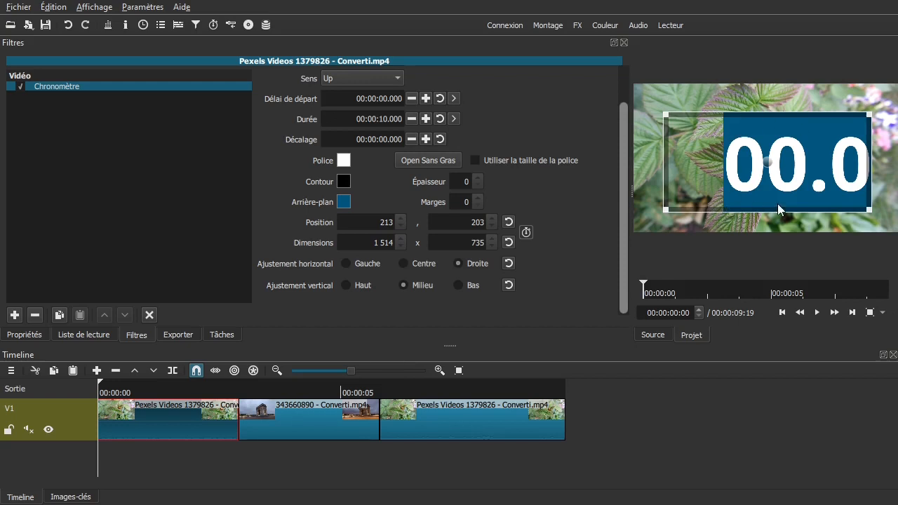
Increase the margins around the timer's digits to 91
scroll(478, 198, "up", 8)
scroll(477, 197, "up", 19)
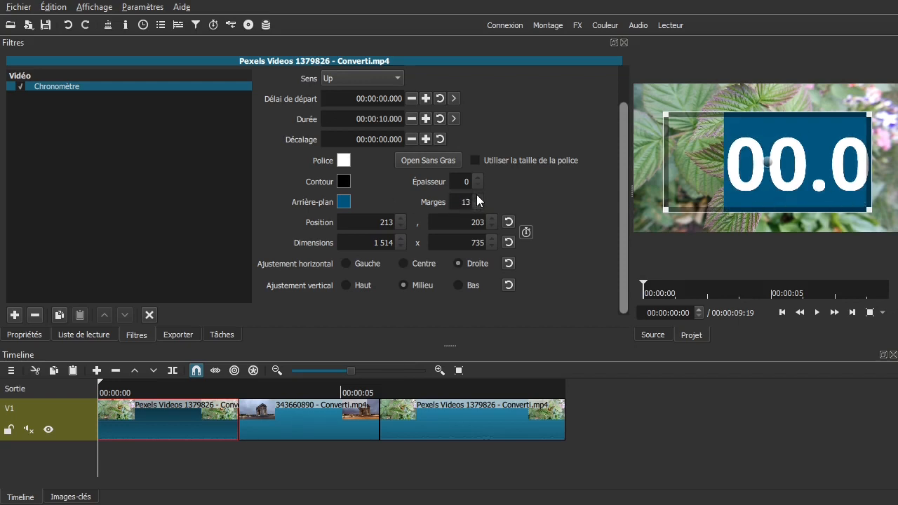
scroll(477, 199, "up", 18)
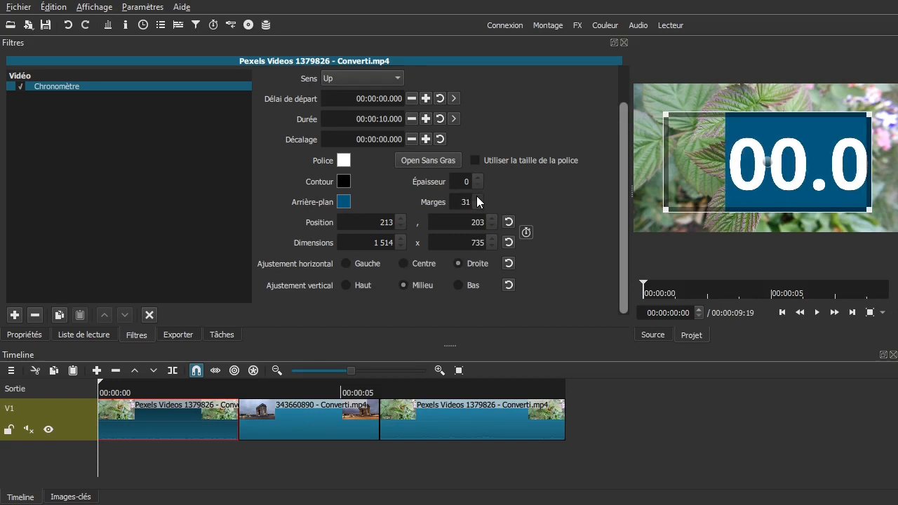
scroll(477, 200, "up", 18)
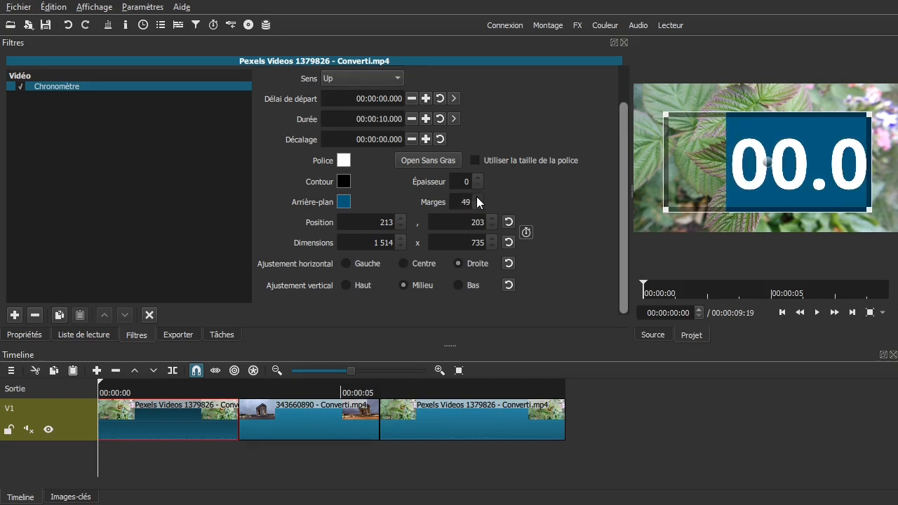
scroll(478, 201, "up", 18)
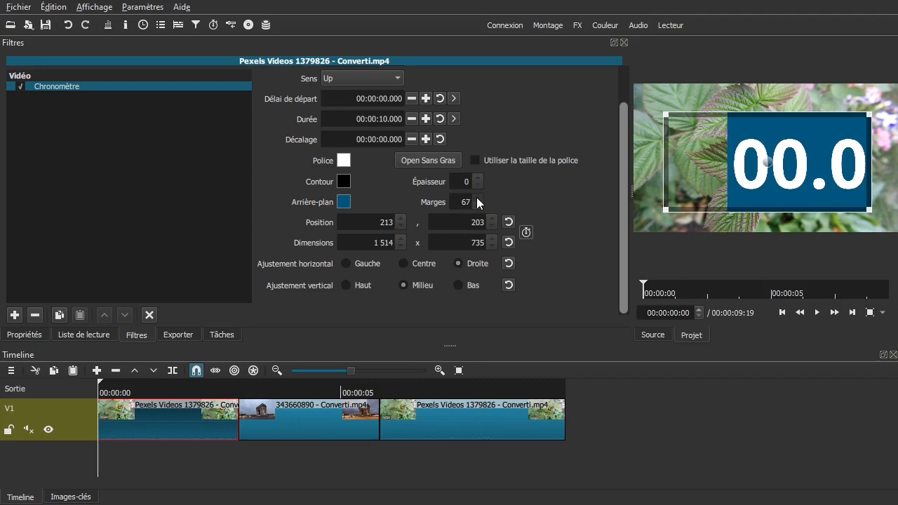
scroll(477, 202, "up", 10)
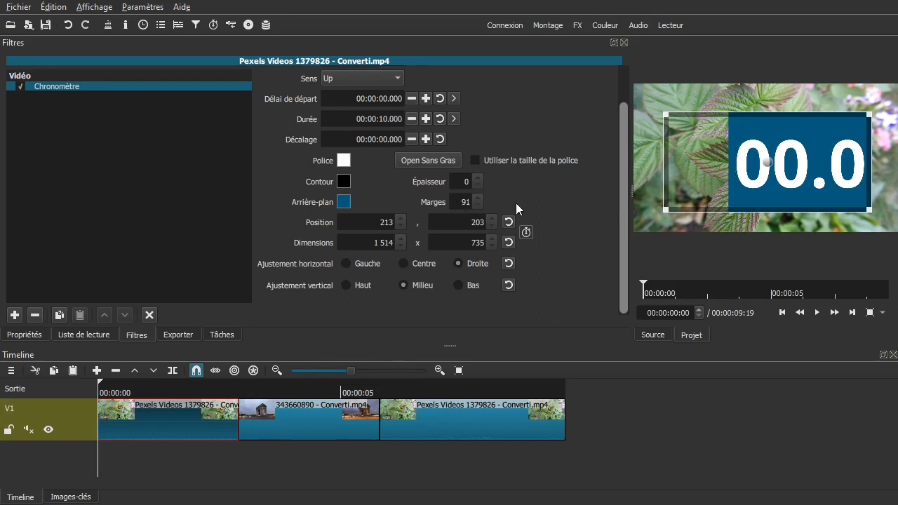
Set the timer's margins back to 0
scroll(477, 207, "down", 11)
double_click(466, 203)
type("0")
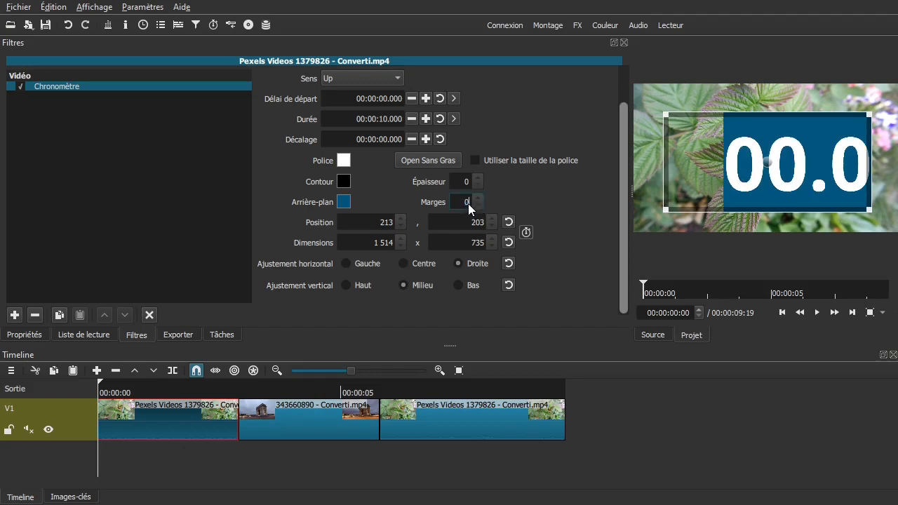
Change the timer's background colour to black (#000000) and try to set its alpha channel to 0
left_click(343, 202)
left_click_drag(567, 186, 249, 90)
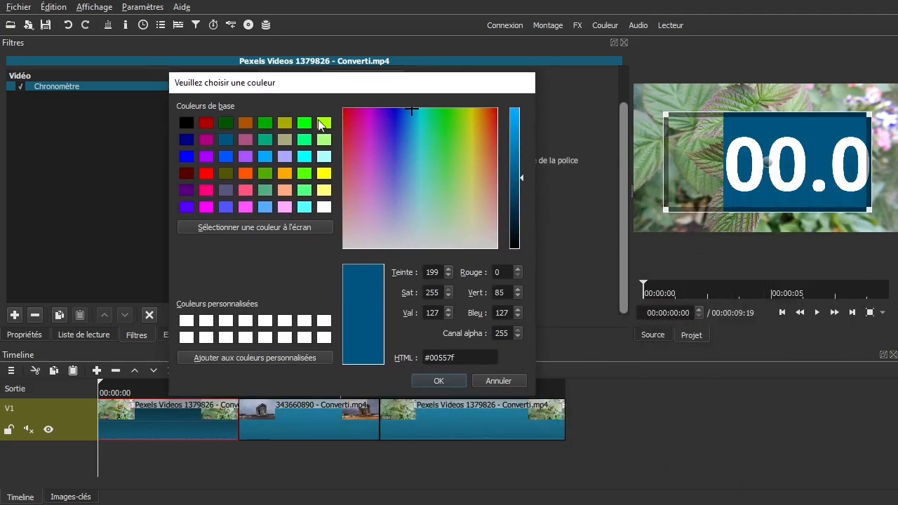
left_click(186, 123)
double_click(502, 333)
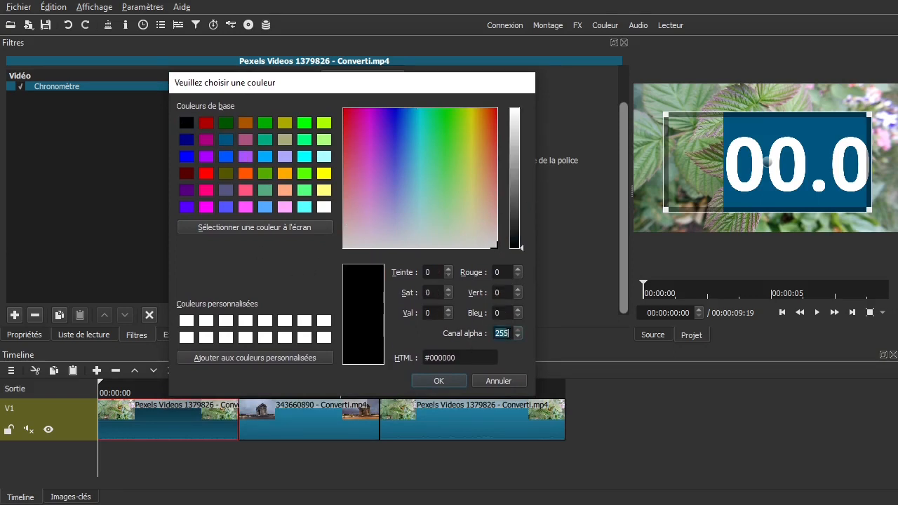
type("0")
key("Return")
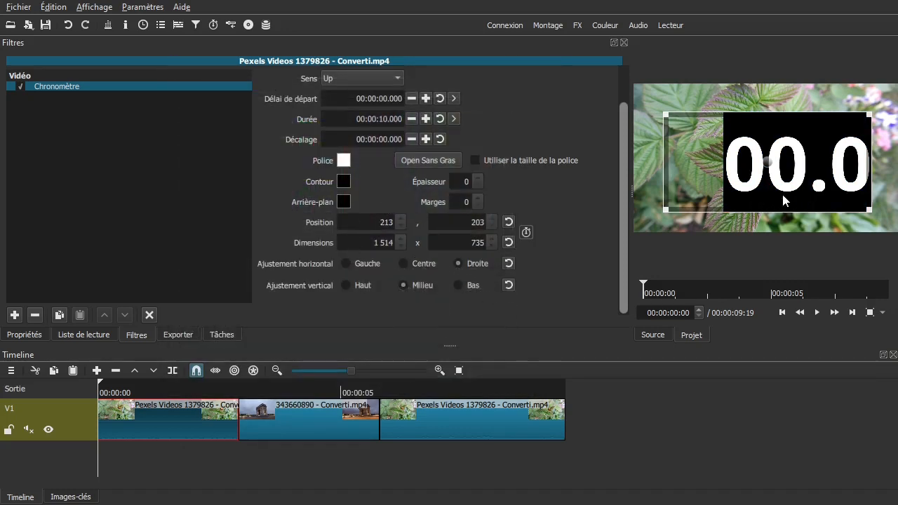
Make the timer's black background fully transparent by setting its alpha channel to 0
left_click(343, 201)
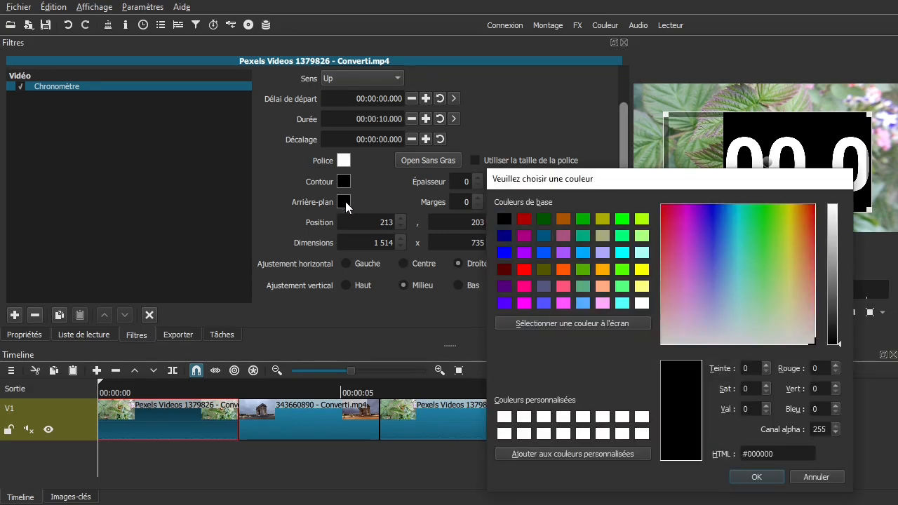
double_click(821, 429)
type("0")
left_click(757, 477)
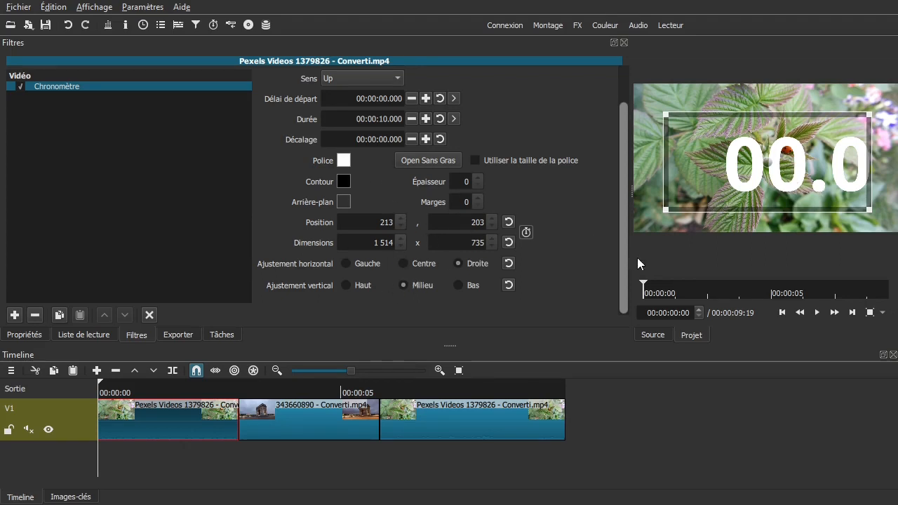
Set the timer's counting direction to Down
left_click_drag(622, 262, 593, 195)
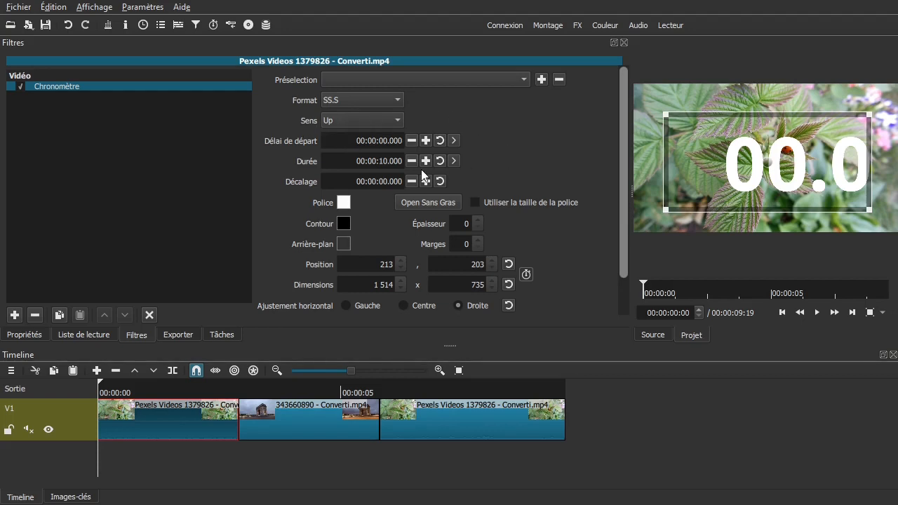
left_click(334, 120)
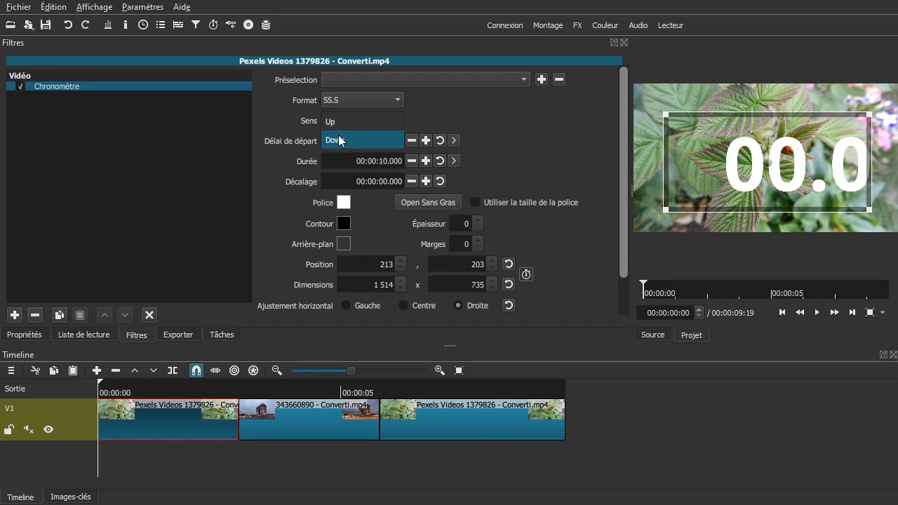
left_click(339, 140)
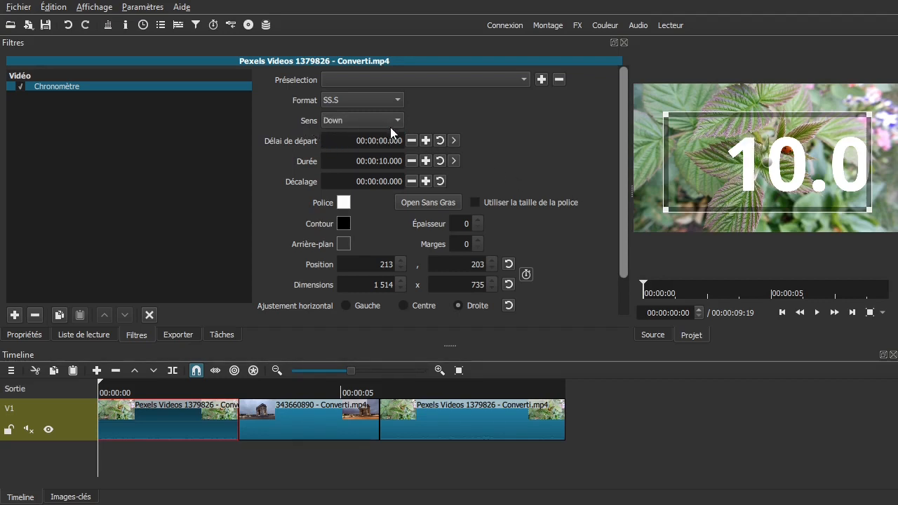
Play the sequence from the start for about two seconds to preview the timer counting down
left_click_drag(141, 454, 70, 452)
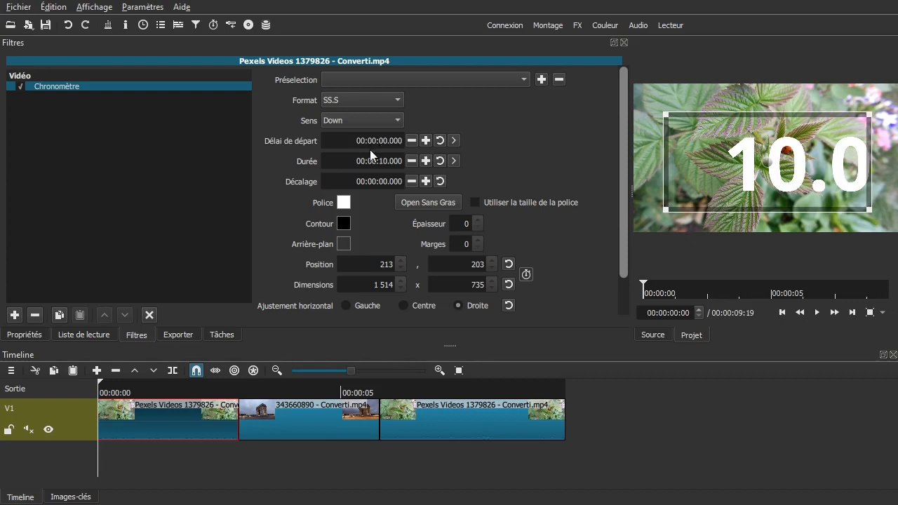
key("space")
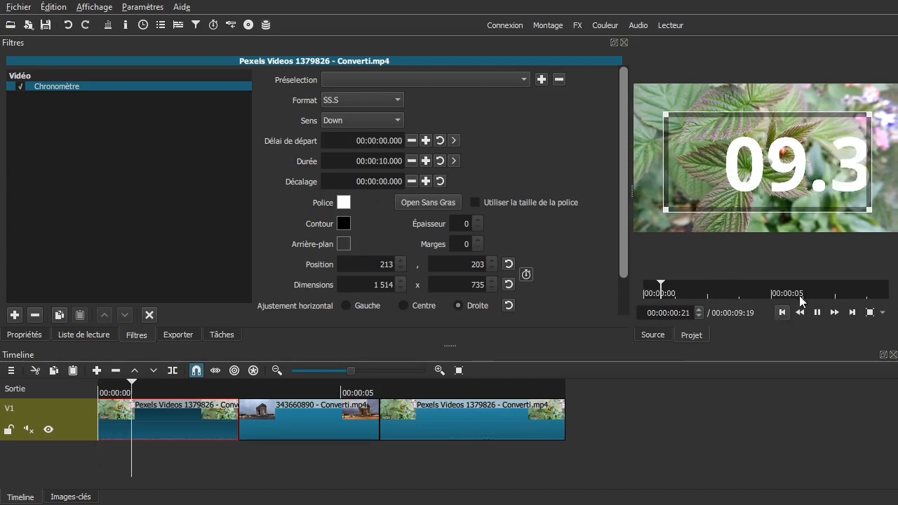
key("space")
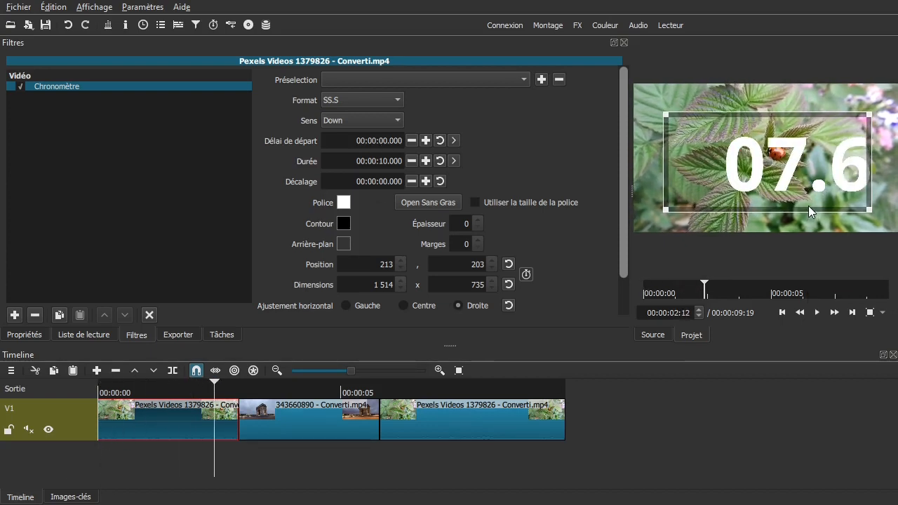
Set the timer's counting direction to Up and play the sequence from the start to check it
left_click(385, 121)
left_click(378, 124)
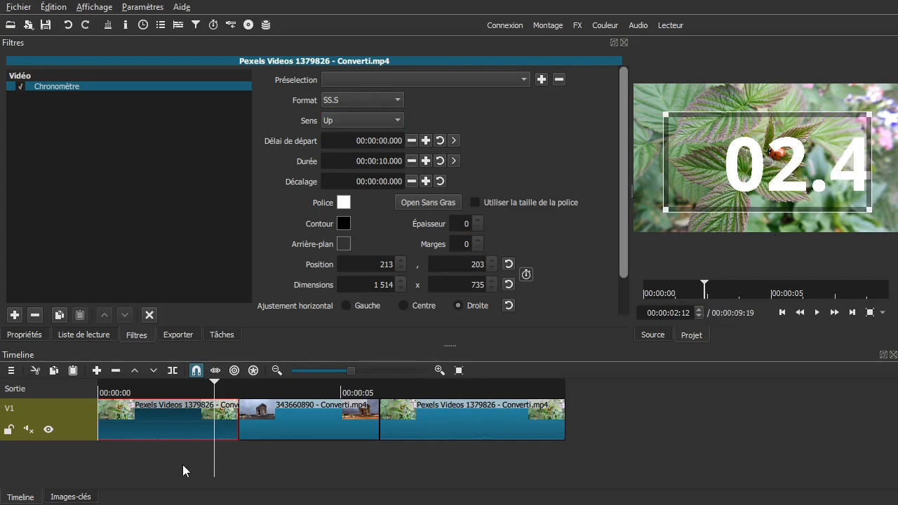
key("Home")
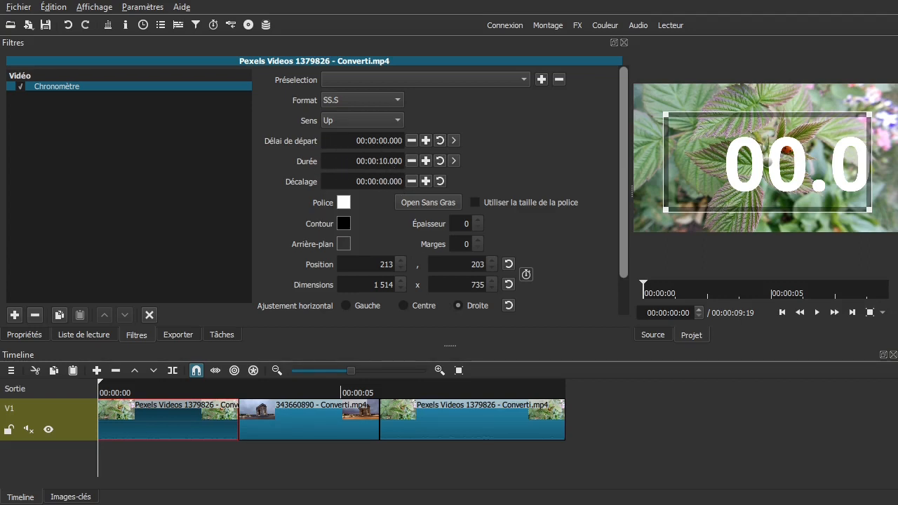
key("Right")
key("Right")
key("Right")
key("Right")
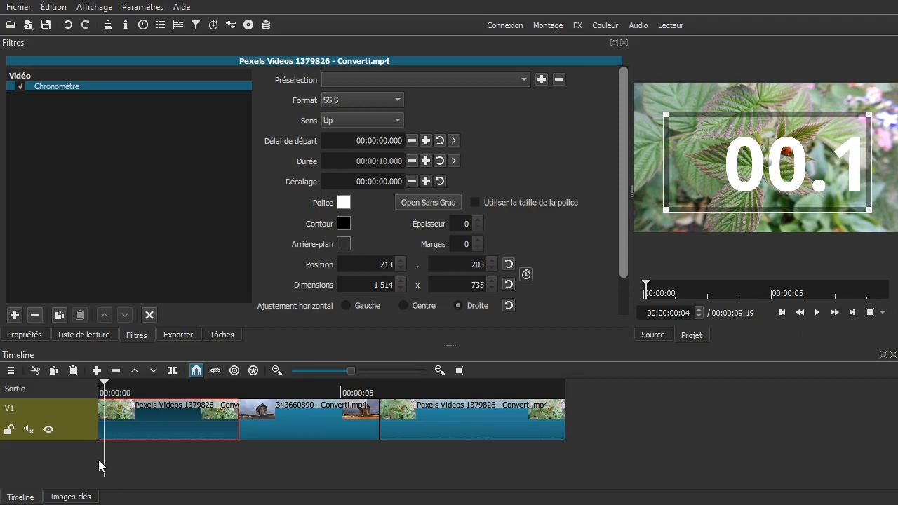
key("Home")
key("space")
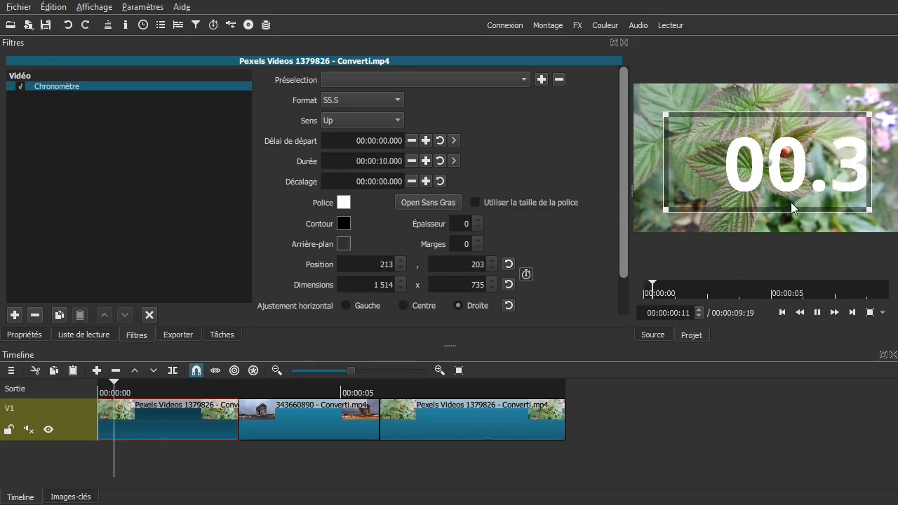
key("space")
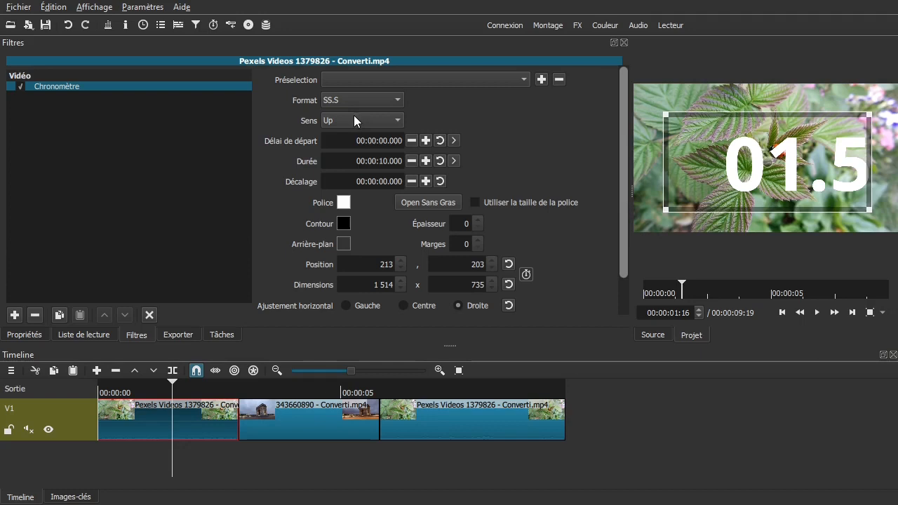
left_click(340, 120)
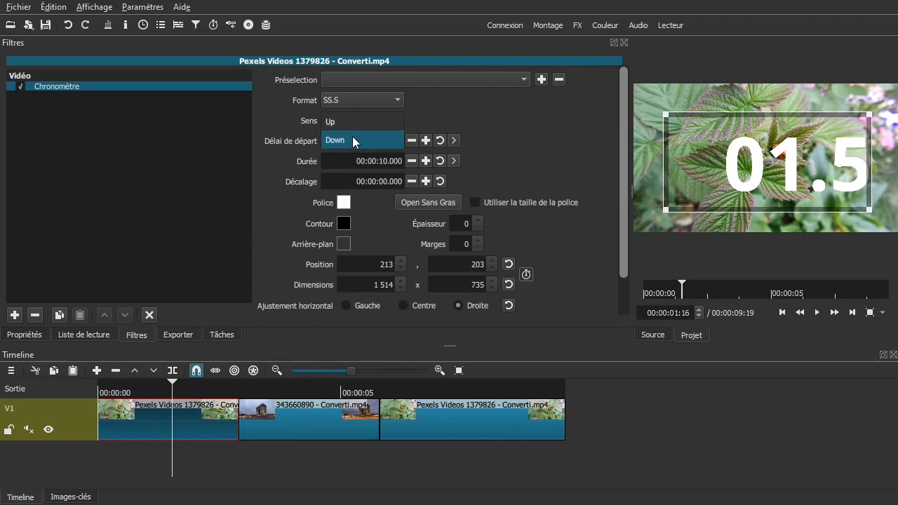
left_click(524, 129)
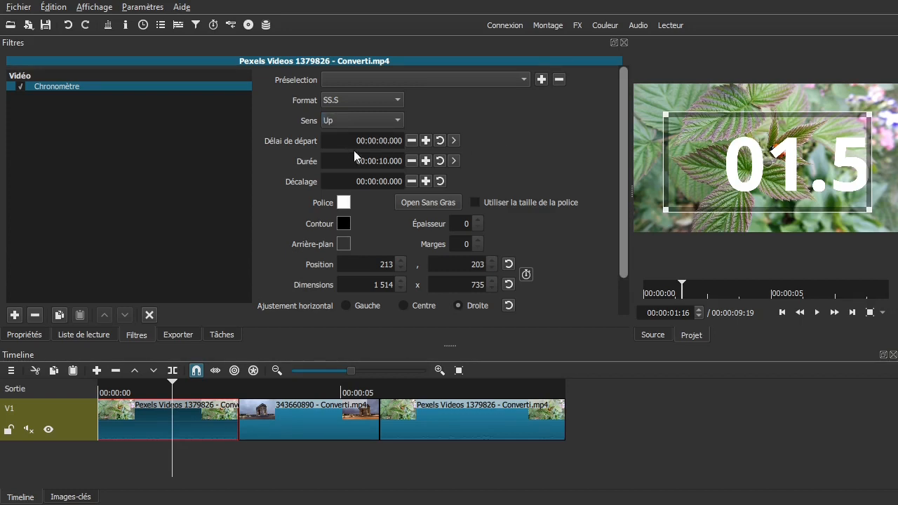
Set the timer's start delay to 00:00:01.033 from the playhead placed at 00:00:01:01 in the first clip
left_click_drag(172, 453, 84, 477)
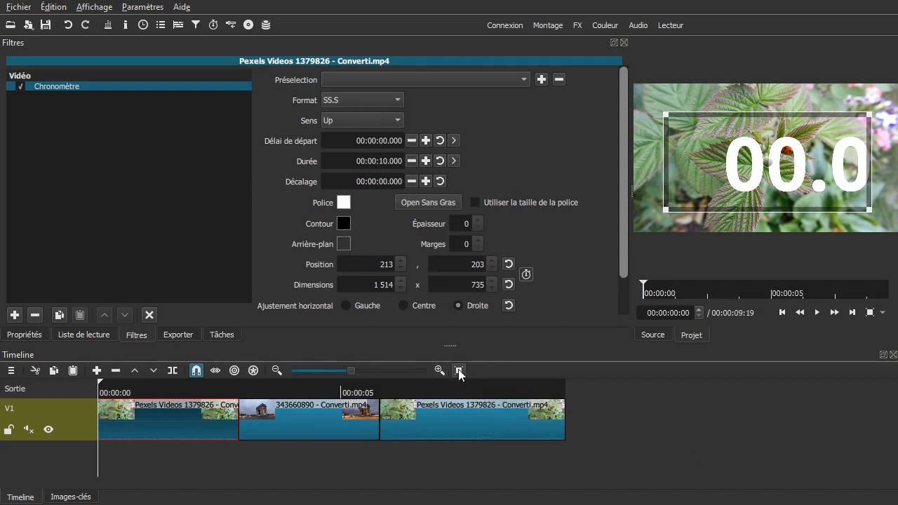
left_click(440, 370)
left_click(440, 370)
left_click(440, 370)
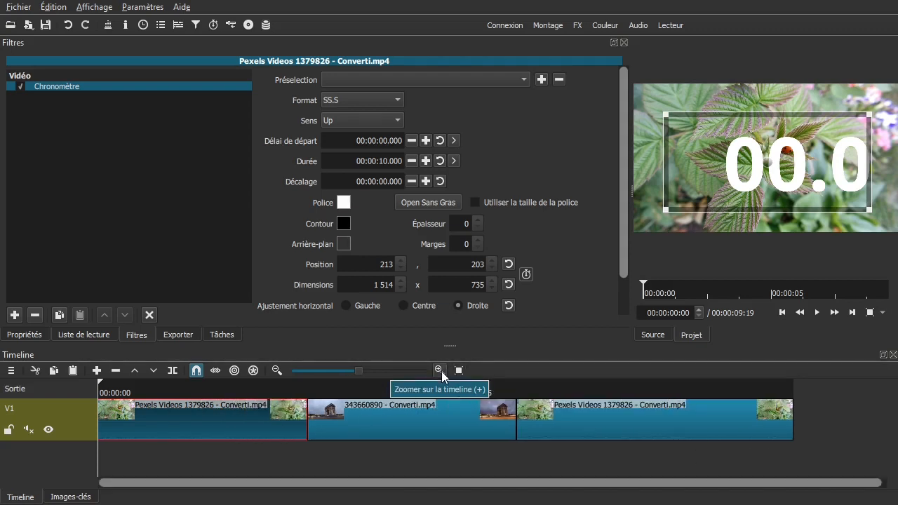
left_click(440, 370)
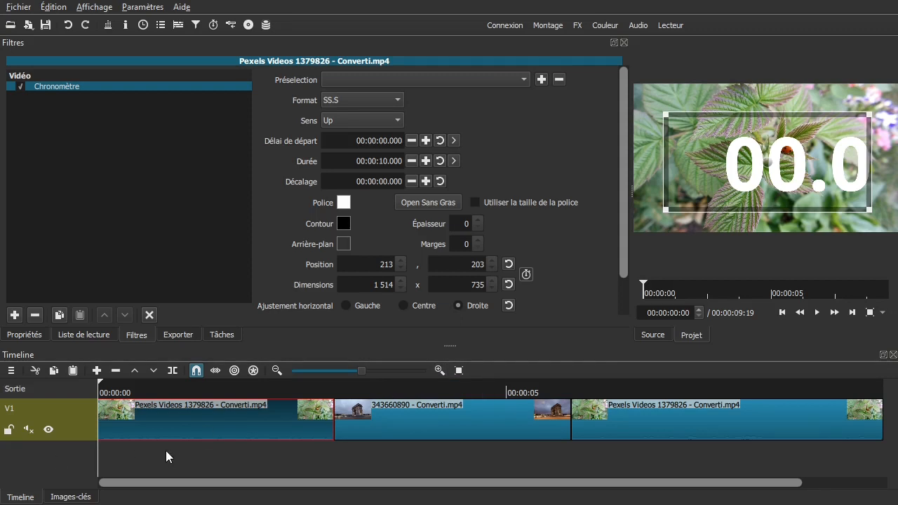
left_click_drag(90, 455, 185, 446)
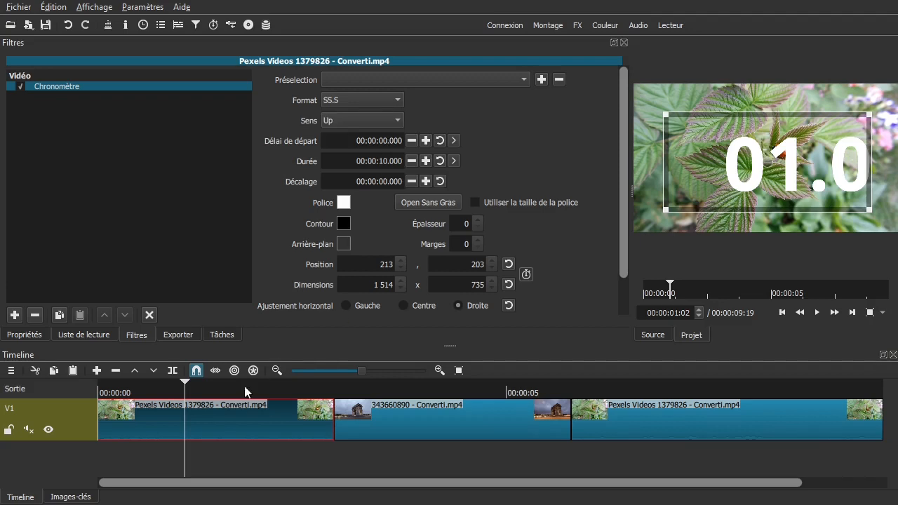
mouse_move(182, 452)
left_mouse_down()
mouse_move(160, 454)
mouse_move(183, 450)
left_mouse_up()
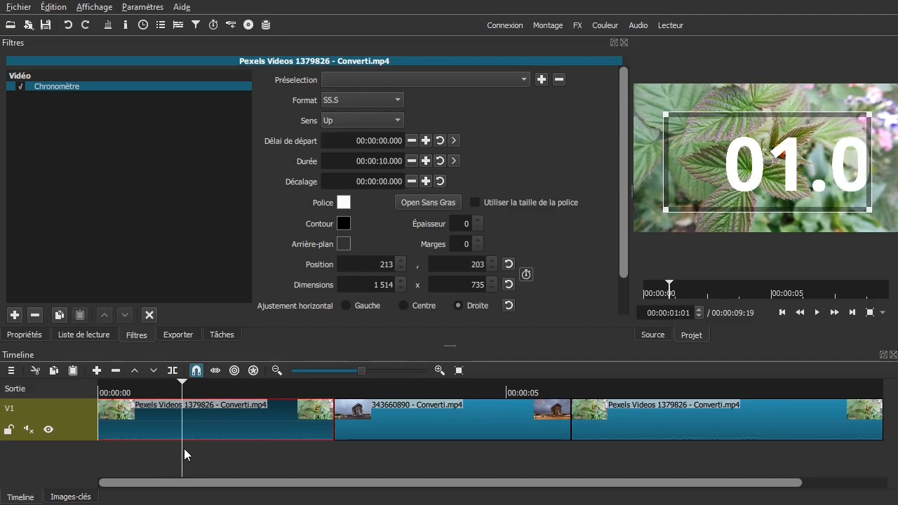
left_click(454, 141)
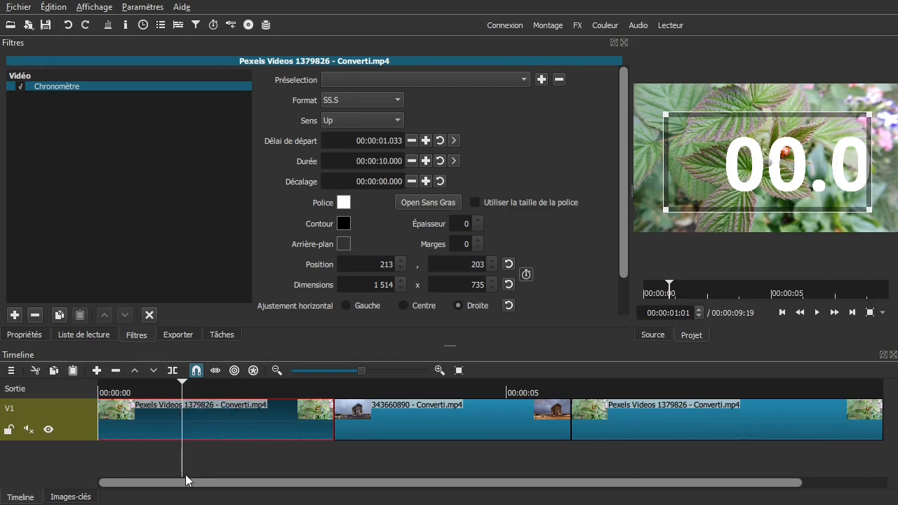
Play the sequence from the start to preview the delayed timer, and reset the start delay to 00:00:00.000
key("Home")
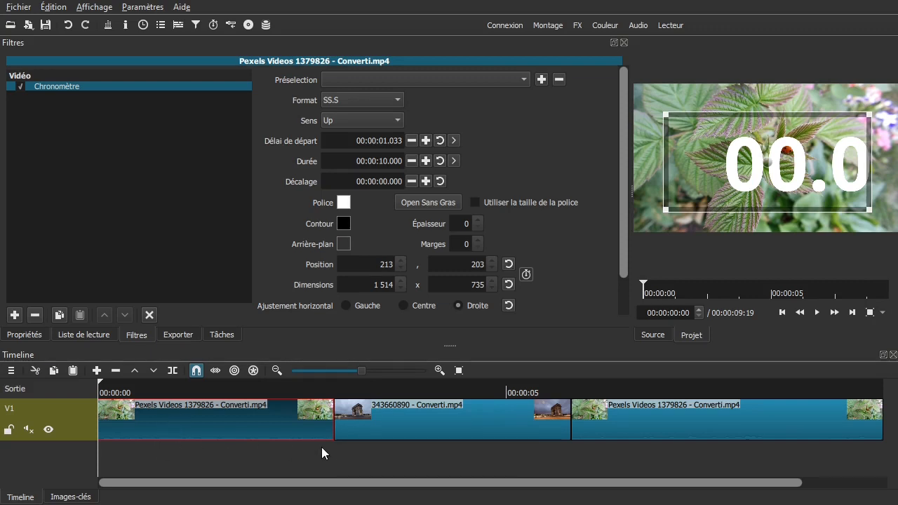
left_click(791, 203)
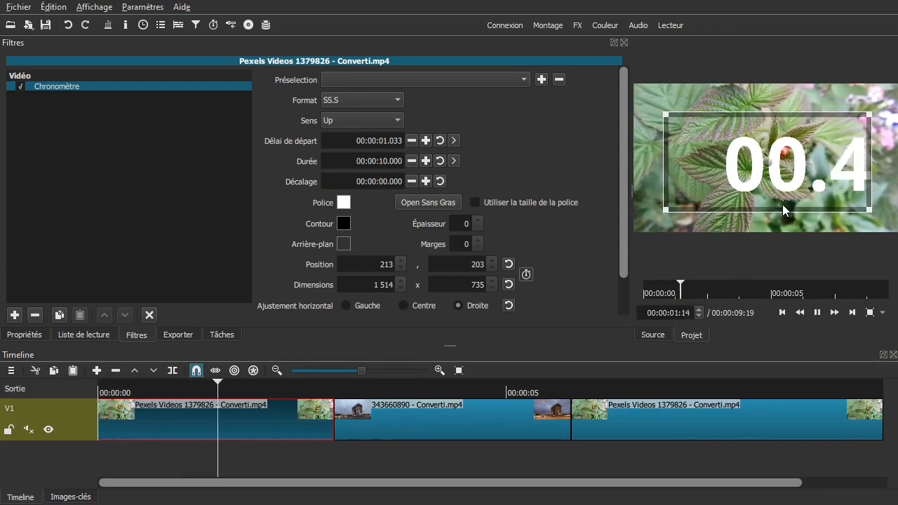
left_click(779, 203)
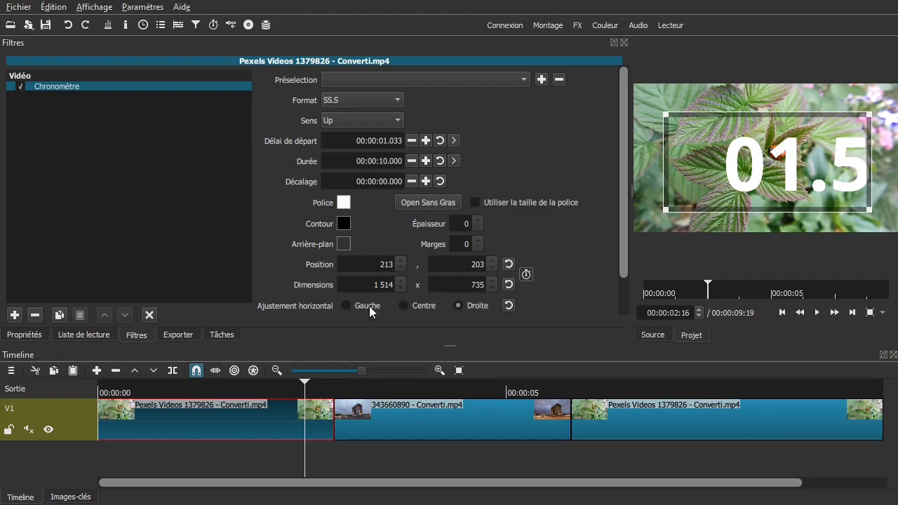
left_click_drag(270, 442, 94, 450)
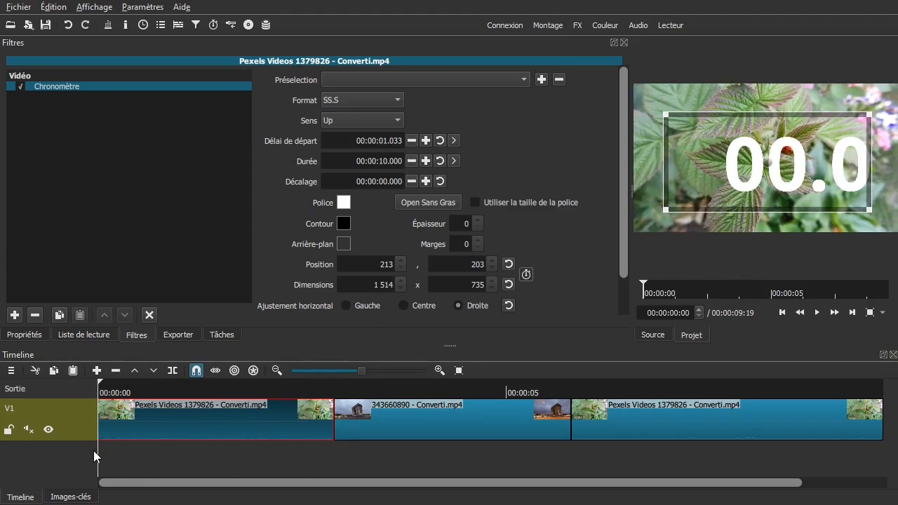
left_click(440, 141)
Set the timer's duration to 00:00:02.067 from the playhead at 00:00:02:02 and play the sequence from the start to check it
left_click_drag(102, 453, 268, 449)
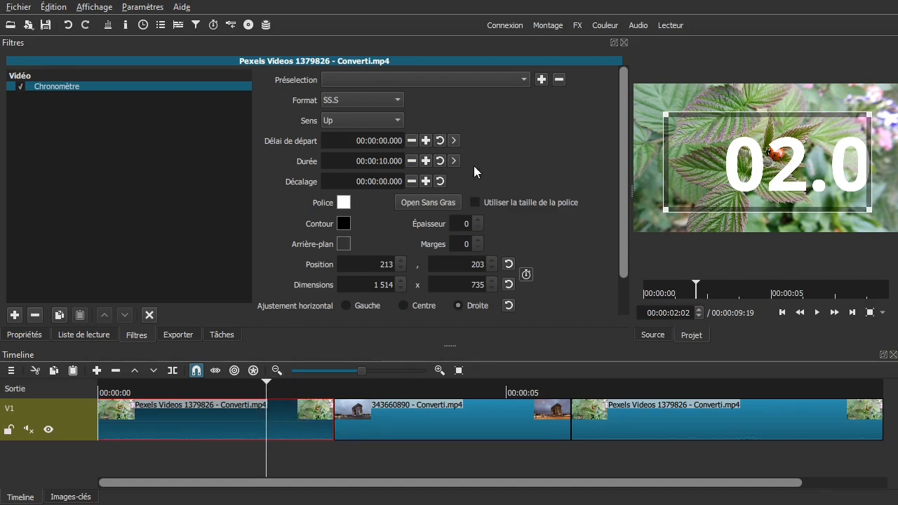
left_click(454, 158)
left_click_drag(246, 452, 76, 451)
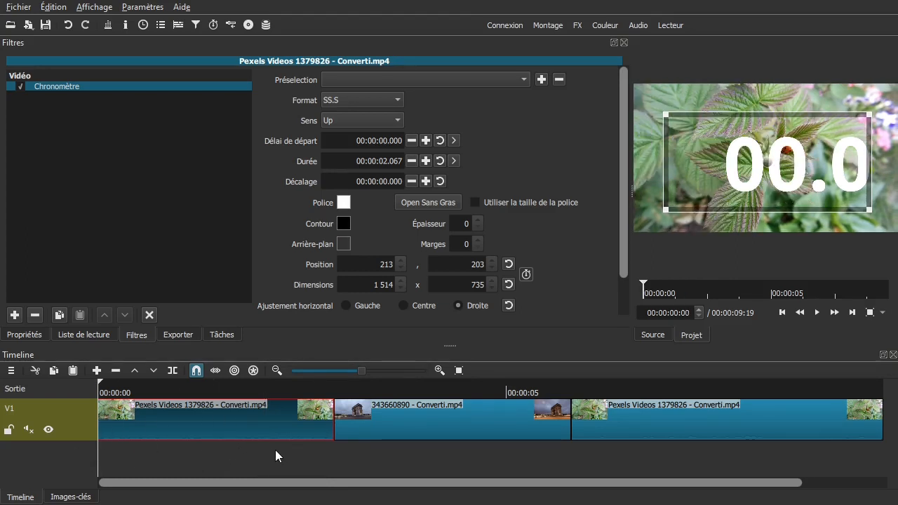
key("space")
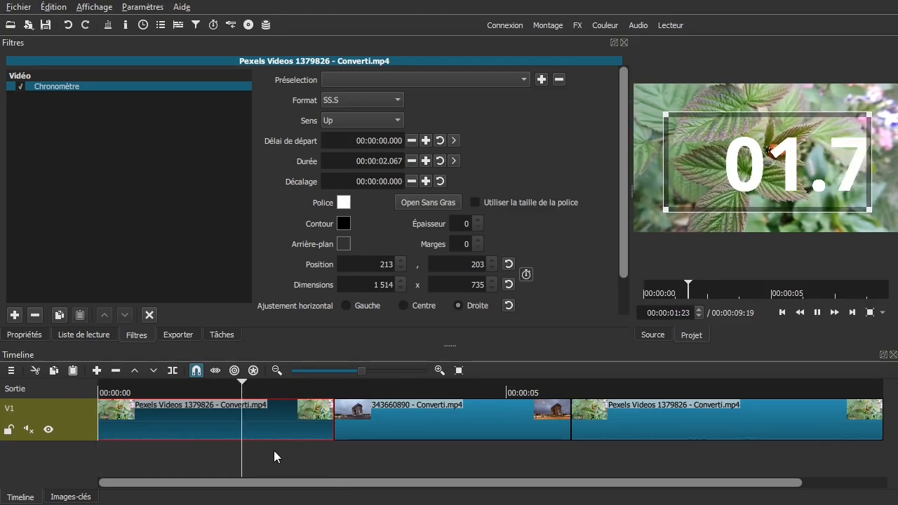
key("space")
mouse_move(290, 451)
left_mouse_down()
mouse_move(324, 455)
mouse_move(305, 455)
left_mouse_up()
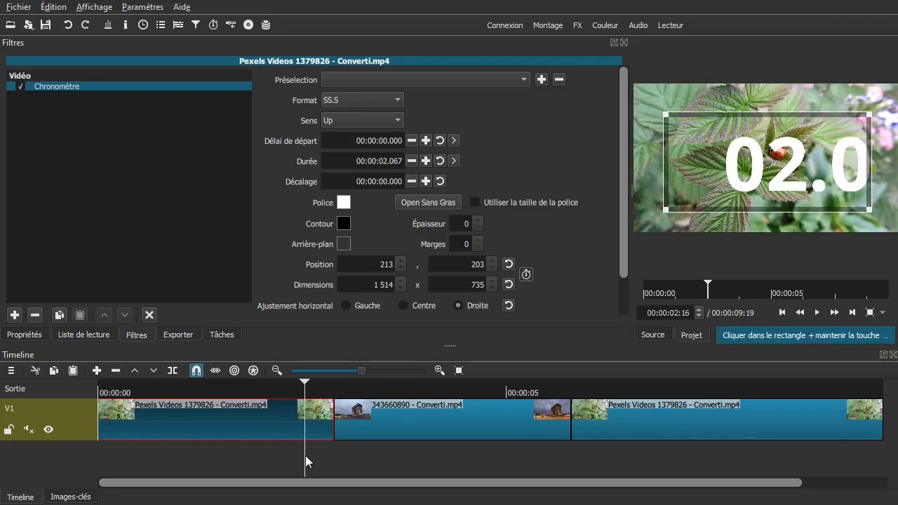
Reset the timer's duration to 00:00:10.000 and return the playhead to the start of the sequence
left_click(439, 162)
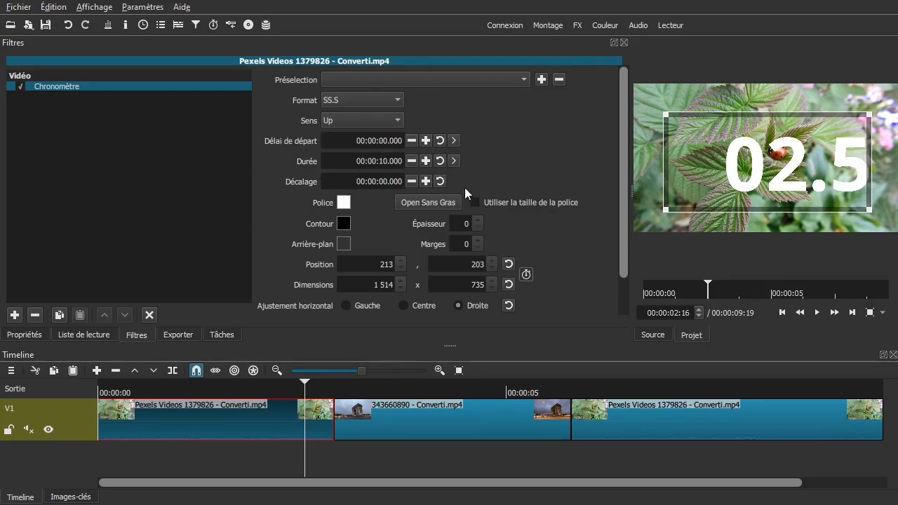
key("Home")
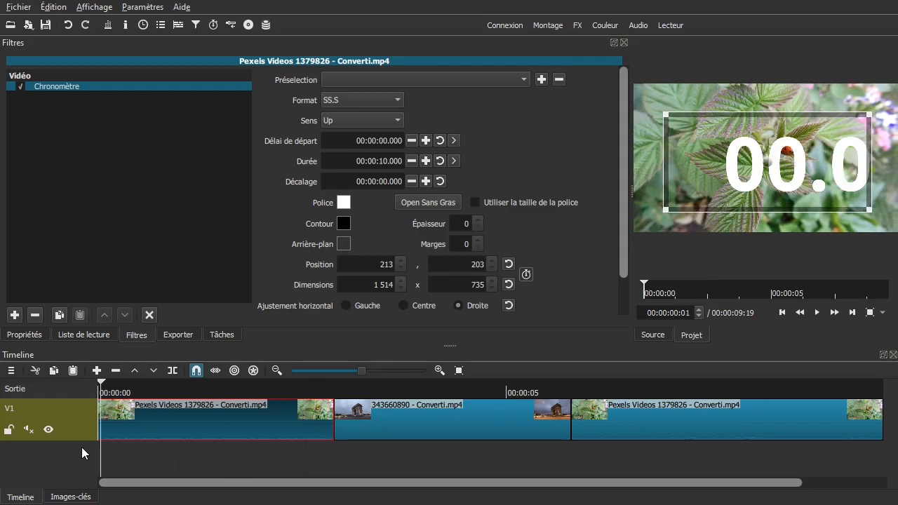
left_click_drag(155, 463, 62, 456)
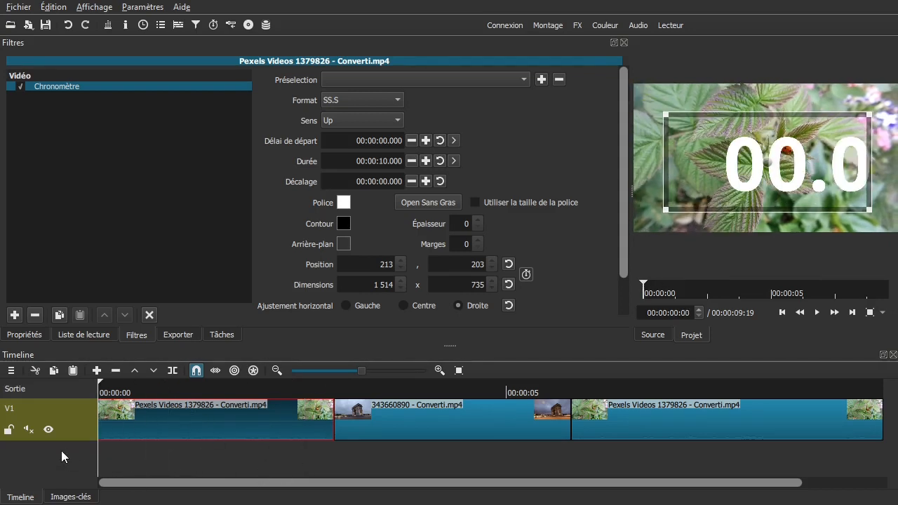
Set the timer's offset to 00:00:05.000 and play the sequence from the start to check it
left_click(382, 182)
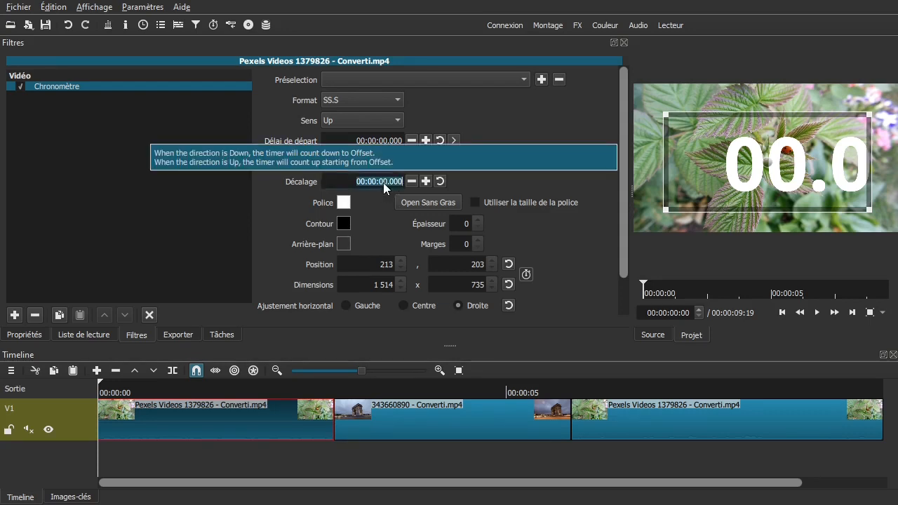
left_click(385, 182)
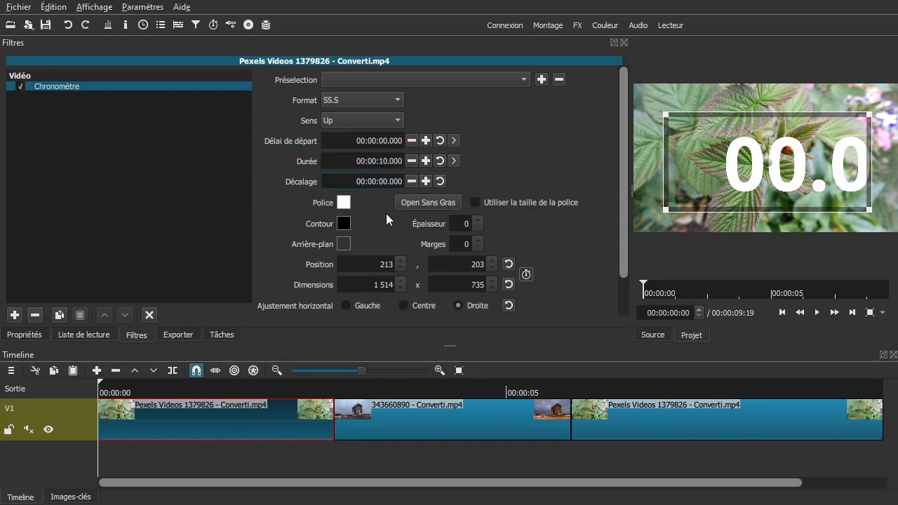
key("shift+Right")
type("5")
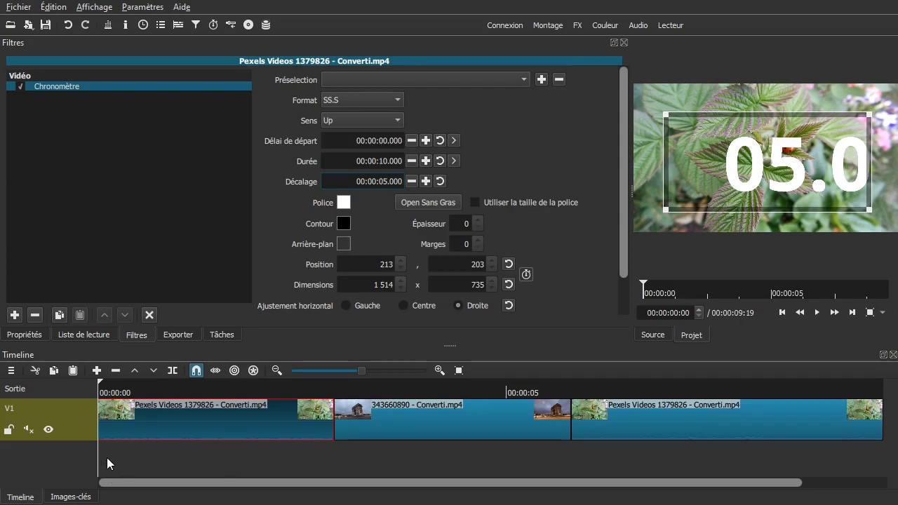
left_click_drag(138, 456, 73, 459)
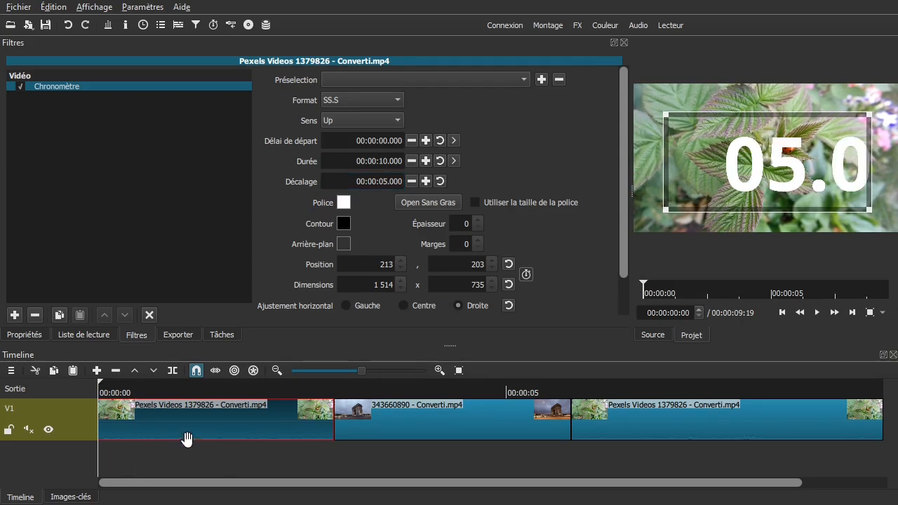
key("space")
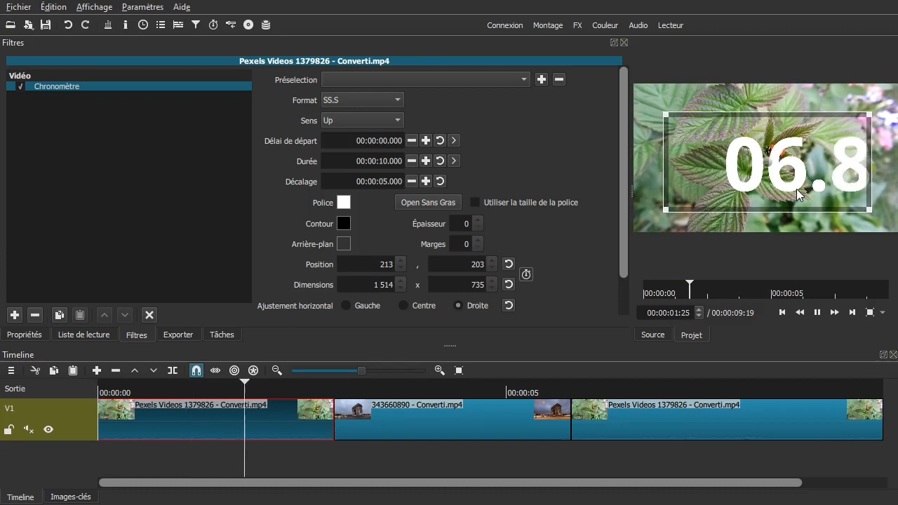
key("space")
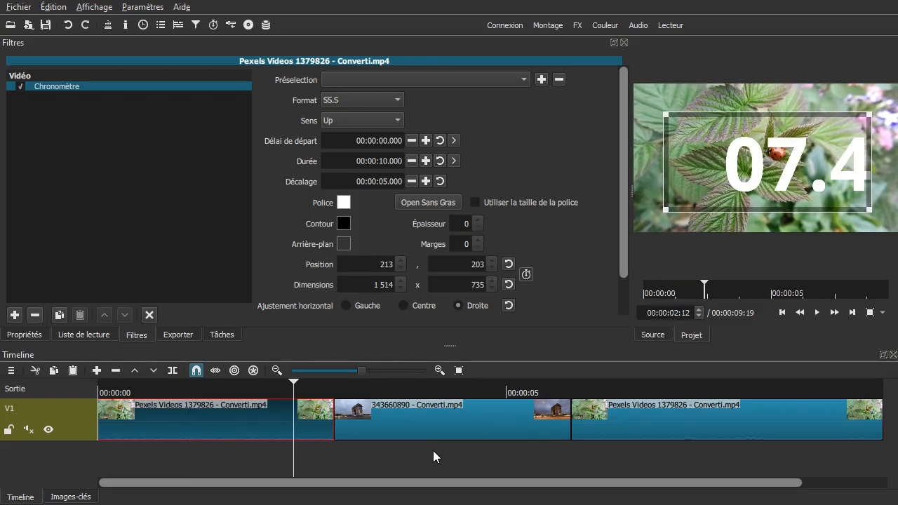
Reset the timer's offset to 00:00:00.000 and return the playhead to the start of the sequence
left_click(440, 181)
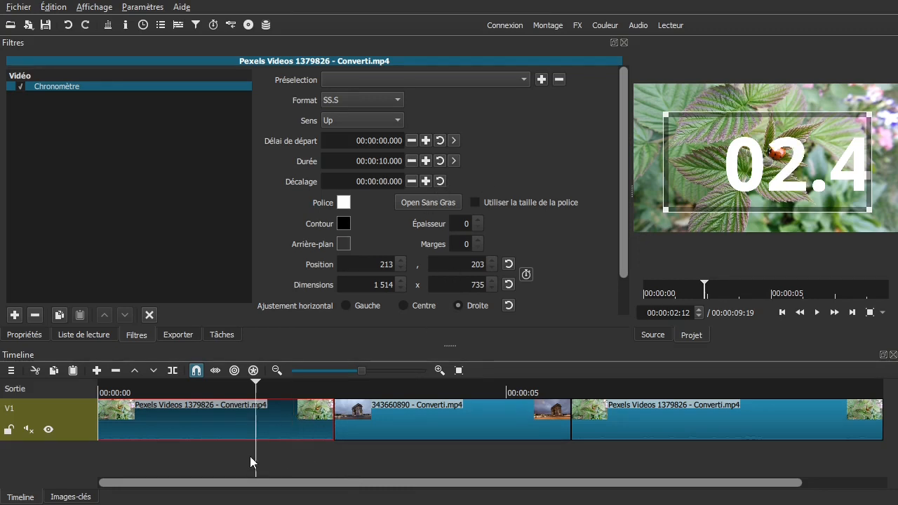
key("Home")
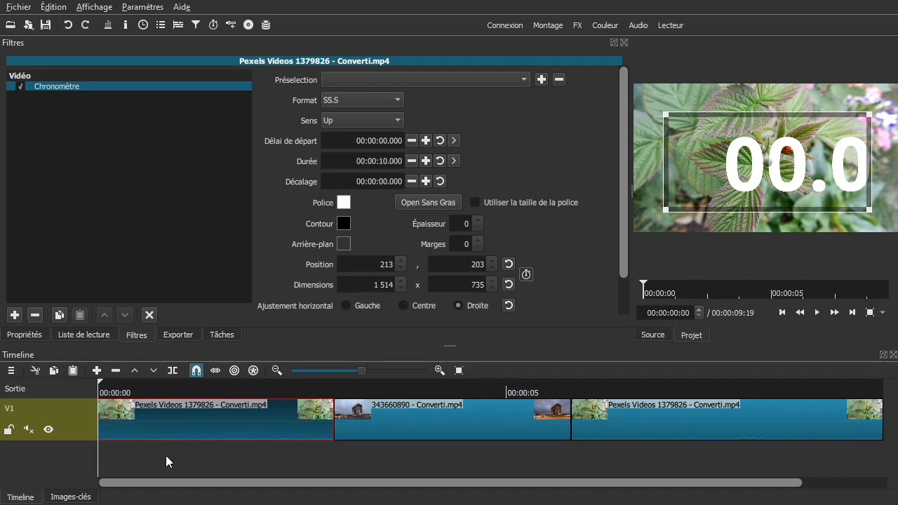
Set the first clip's timer duration to 00:00:02.900 from the playhead at the clip's end and scrub into the second clip
key("Down")
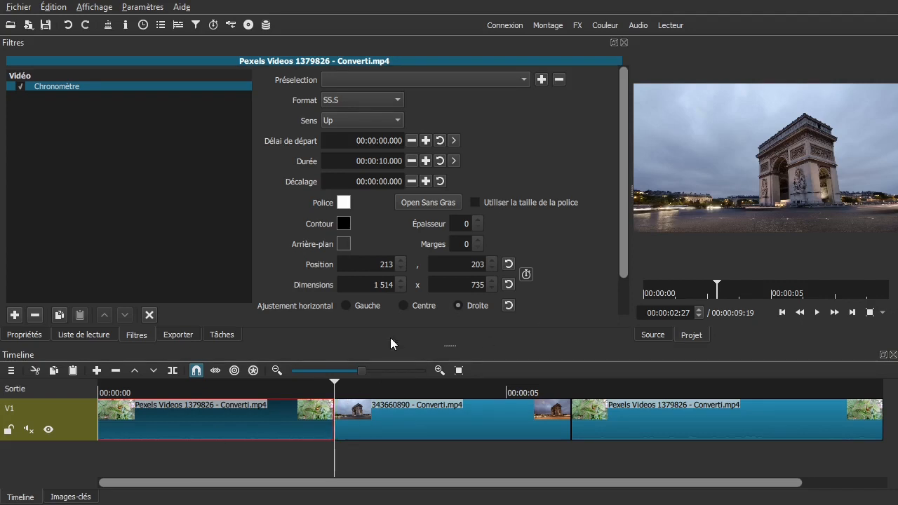
left_click(454, 161)
left_click_drag(356, 457, 463, 456)
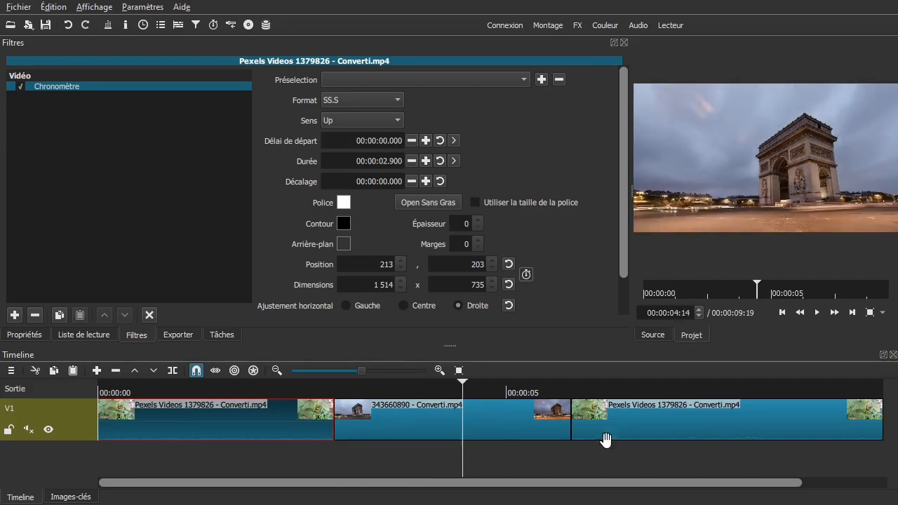
Copy the Chronomètre filter from the first clip and paste it onto the third clip
left_click(663, 424)
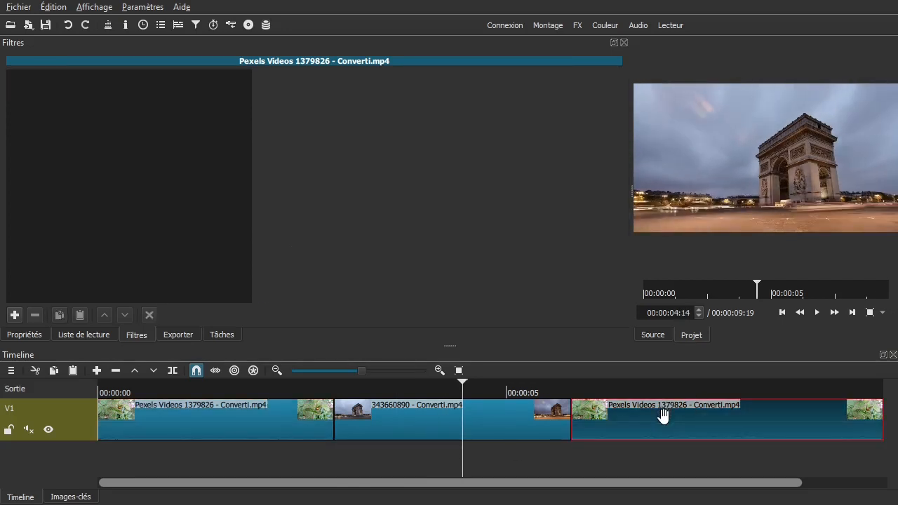
left_click(230, 424)
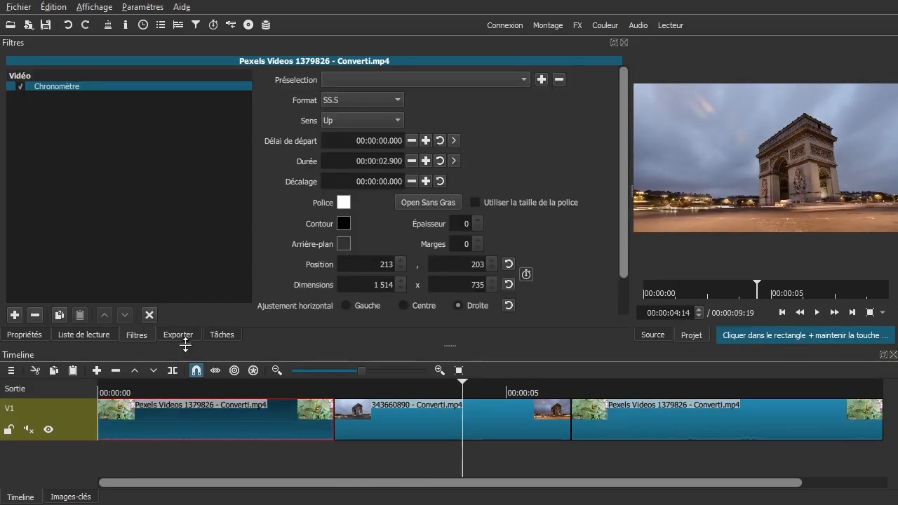
left_click(60, 317)
left_click(712, 421)
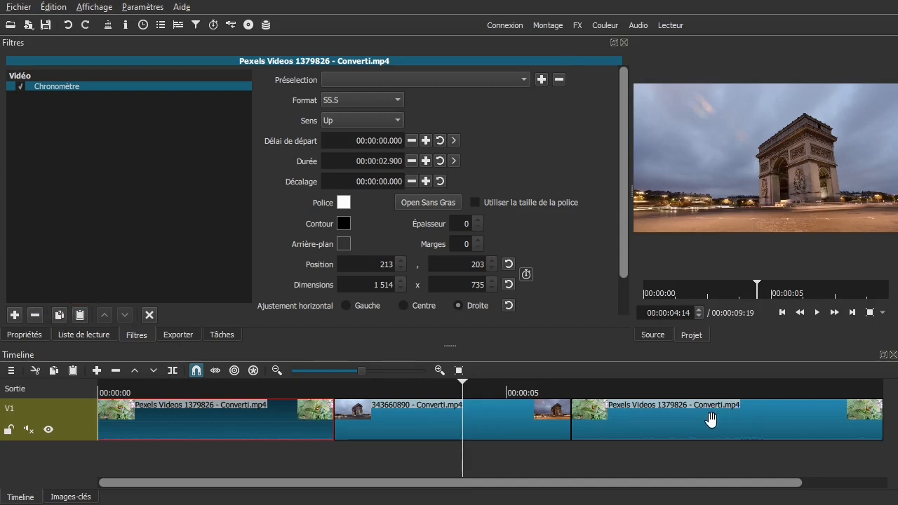
left_click(83, 317)
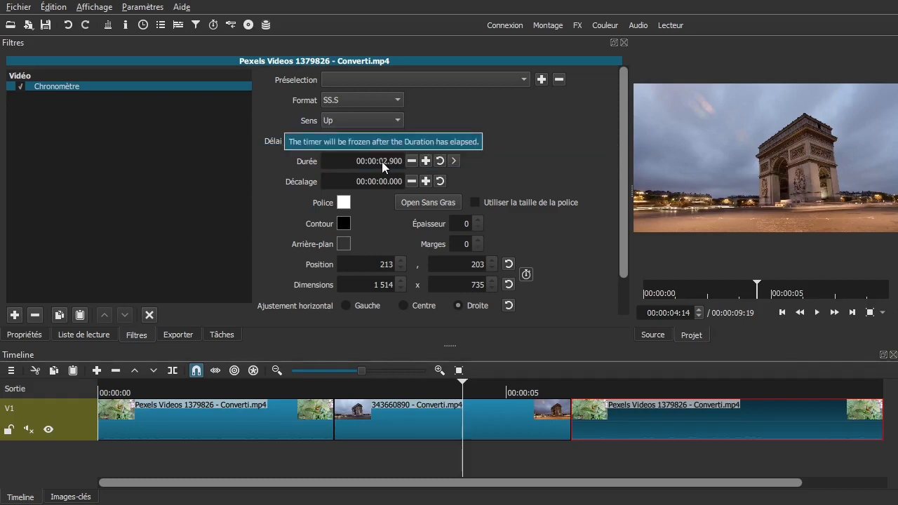
Set the third clip's timer offset to 00:00:02.900 and move the playhead to the start of that clip
left_click(384, 180)
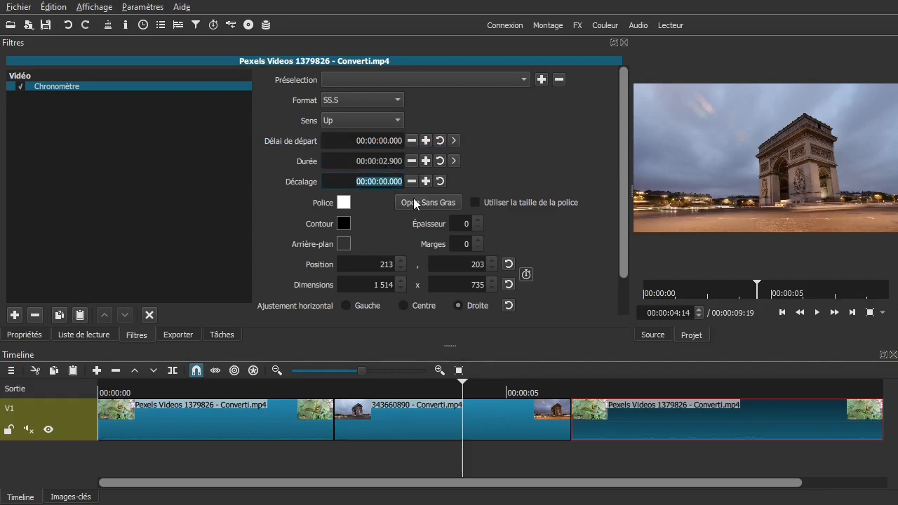
key("Home")
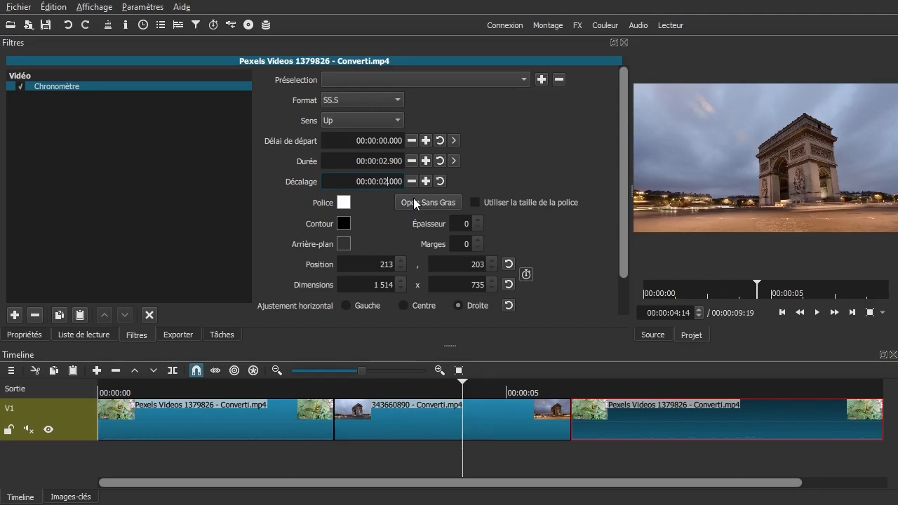
type("9")
left_click(588, 445)
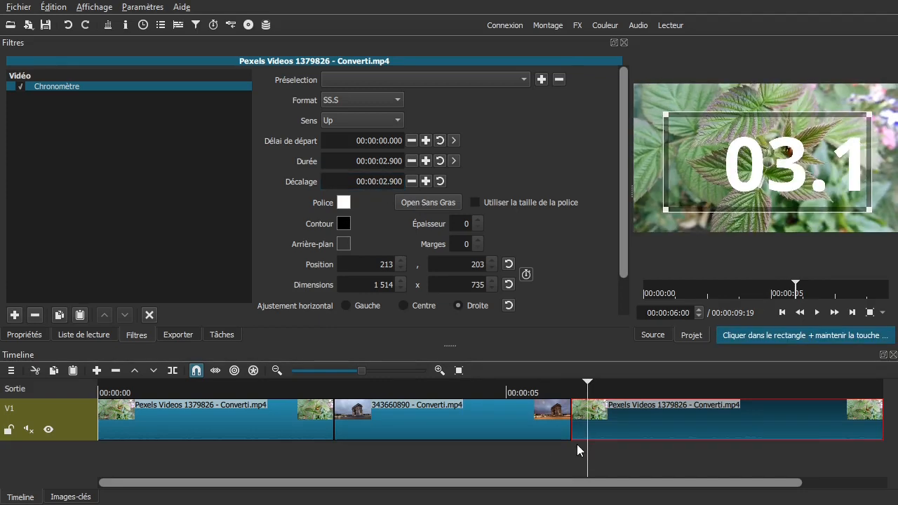
key("Left")
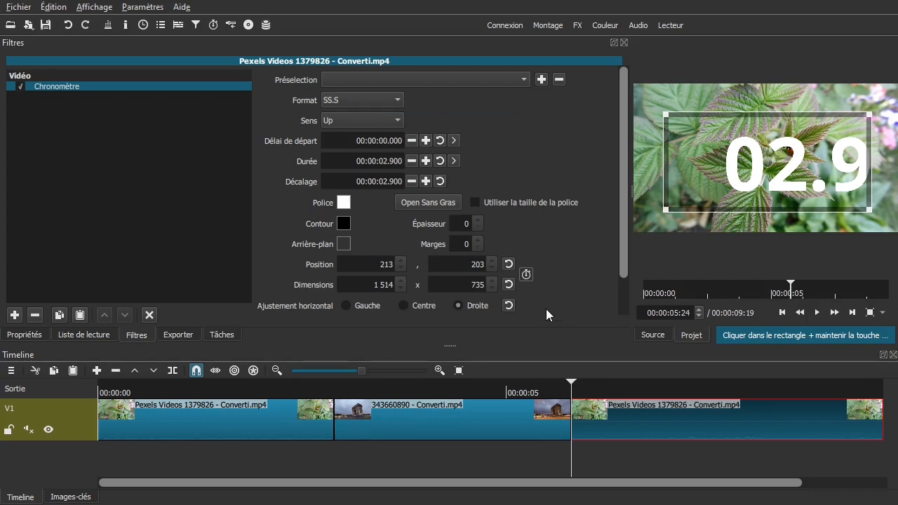
Set the third clip's timer duration to 00:00:03.800 from the end of the sequence and return the playhead to the start
key("End")
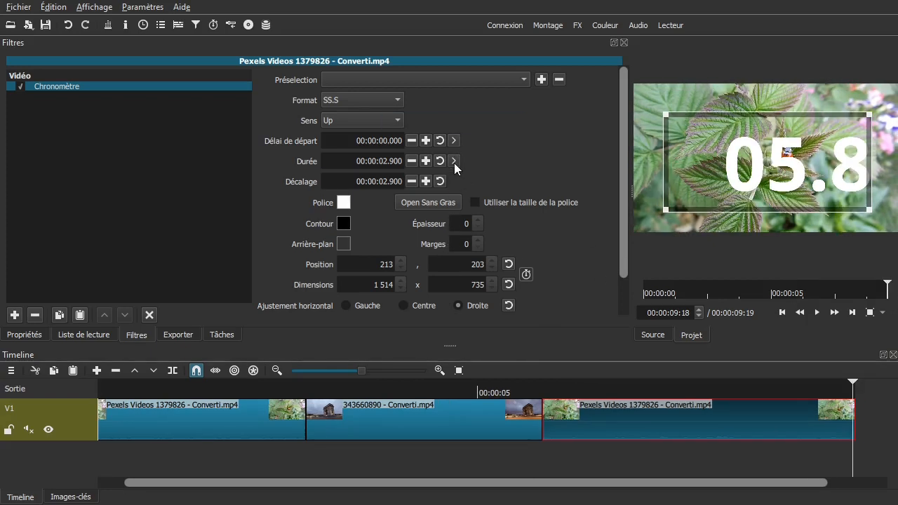
left_click(455, 160)
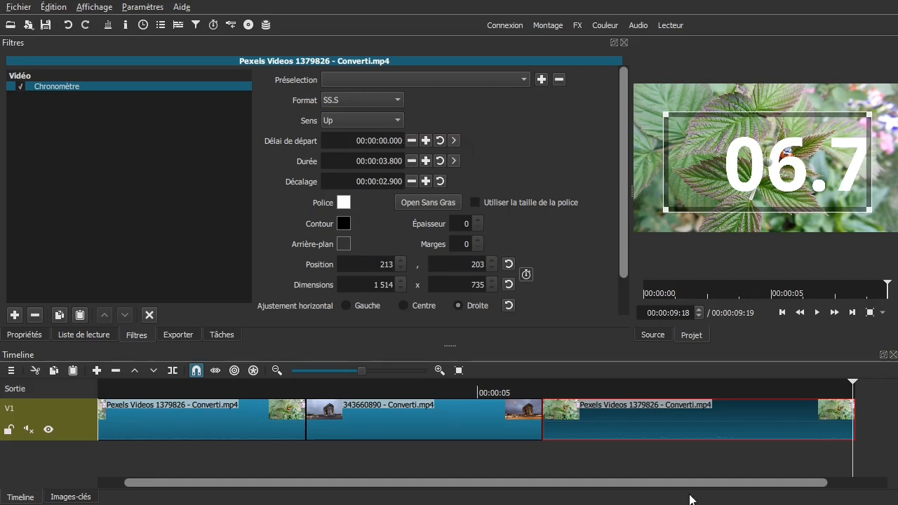
key("Home")
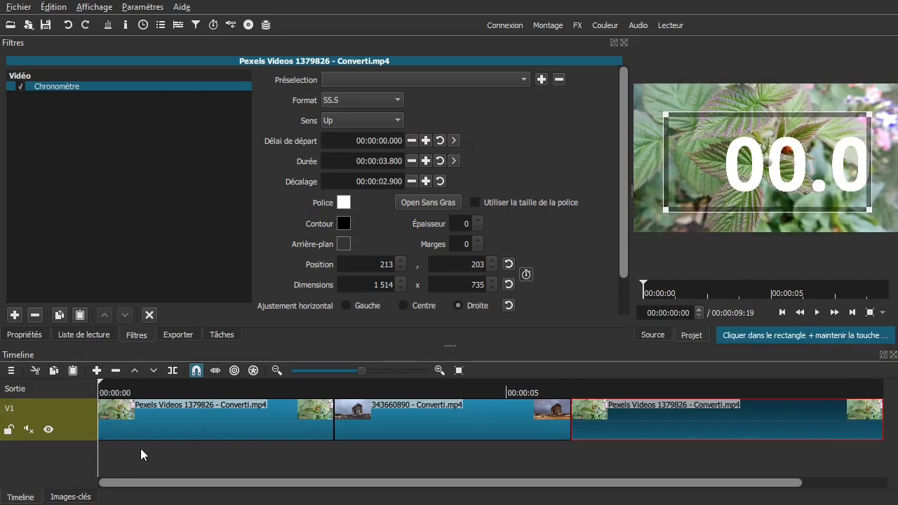
Play the sequence from the start with no clip selected to check the timer across the three clips
left_click(278, 371)
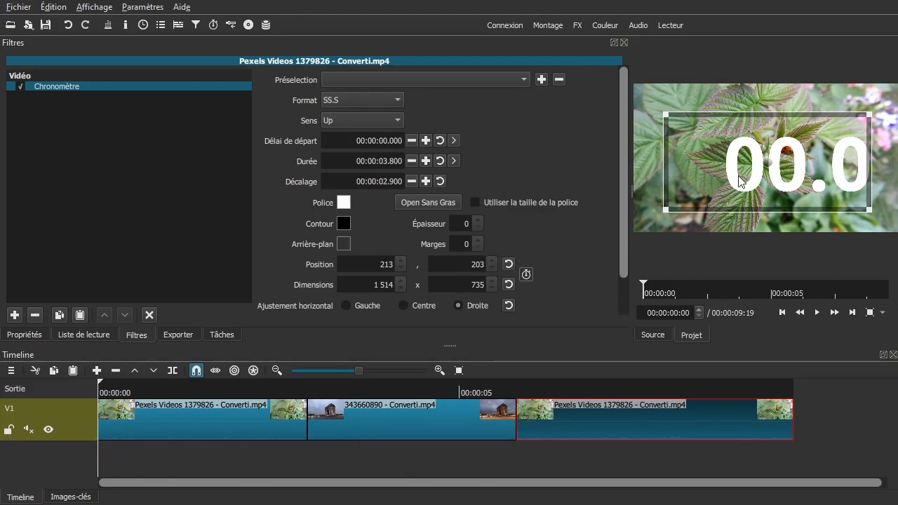
left_click(90, 435)
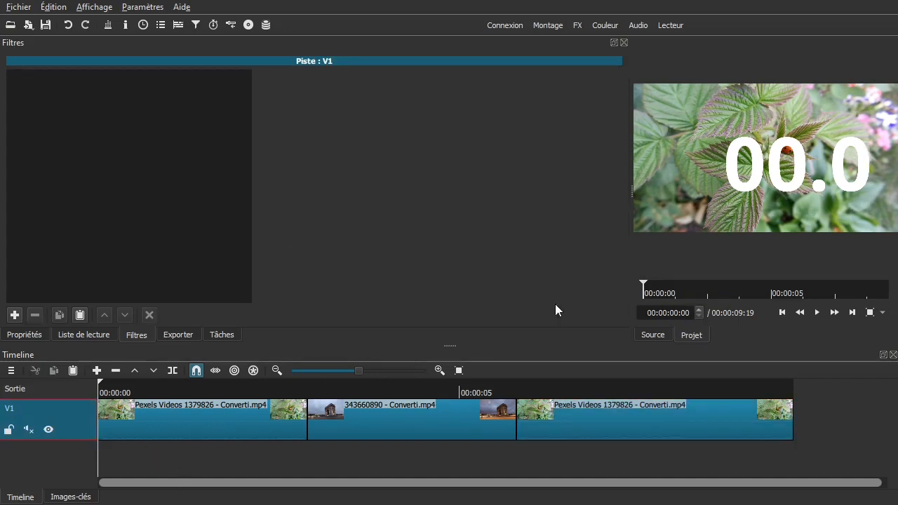
left_click(77, 337)
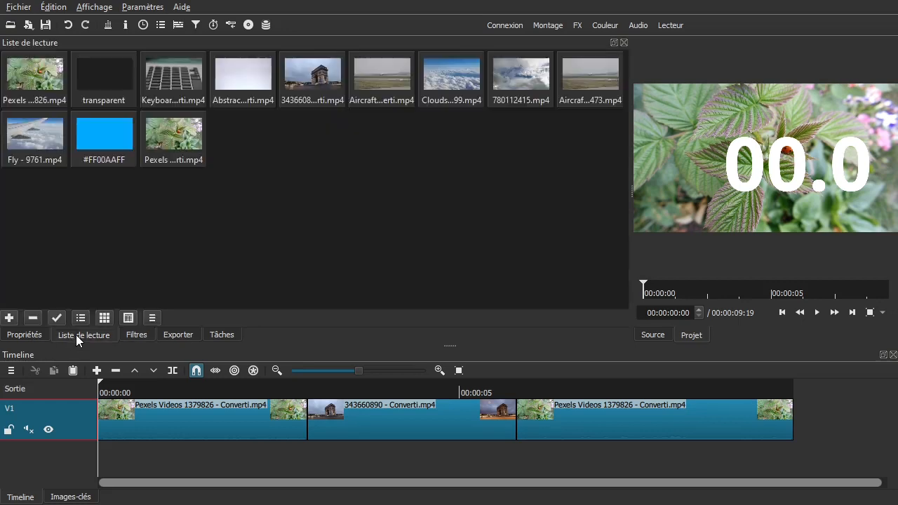
key("space")
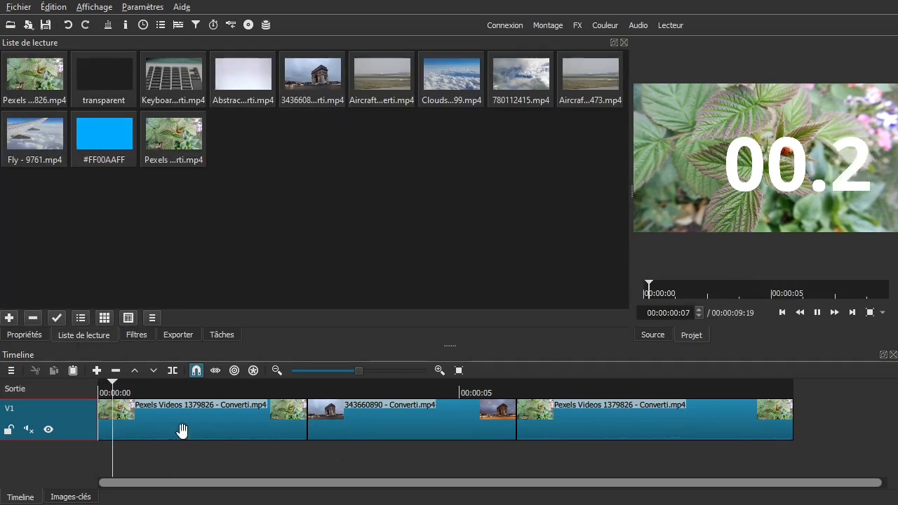
left_click(863, 195)
Check the timer at the starts of the second and third clips and advance five frames into the third
left_click_drag(329, 457, 307, 447)
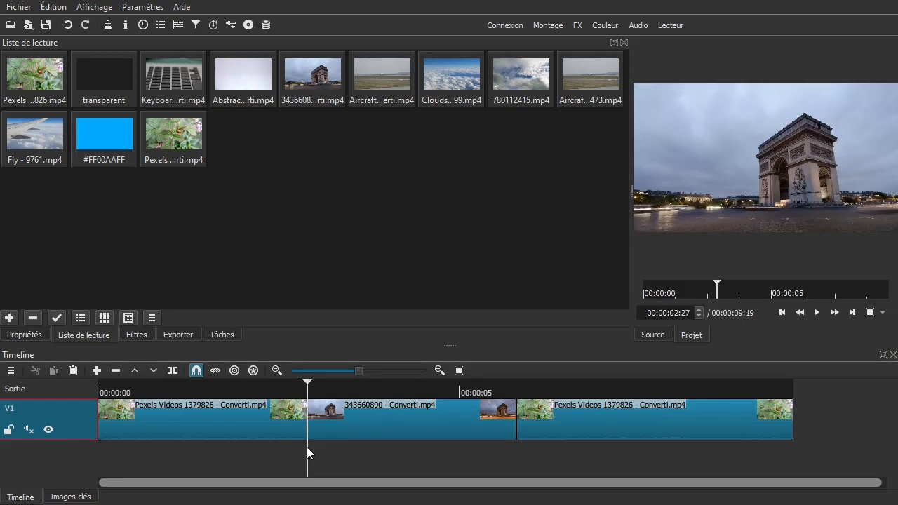
left_click(517, 450)
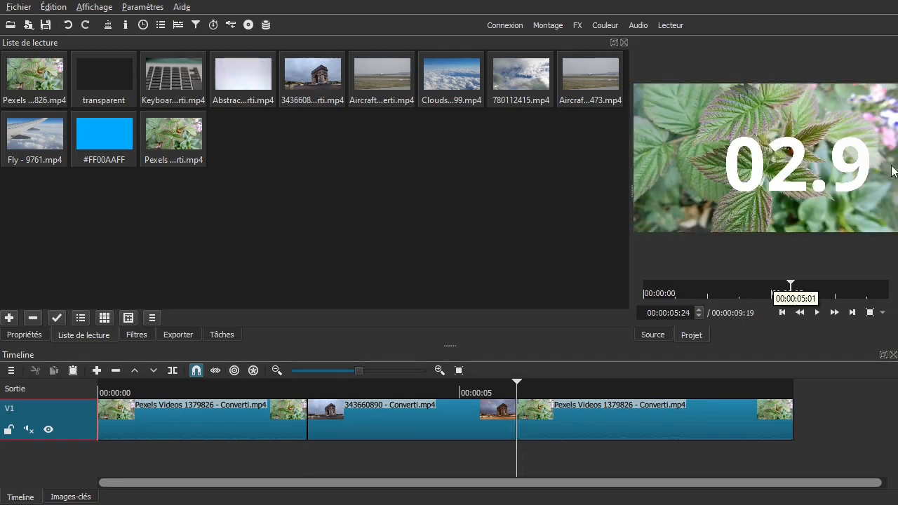
key("Right")
key("Right")
key("Right")
key("Right")
key("Right")
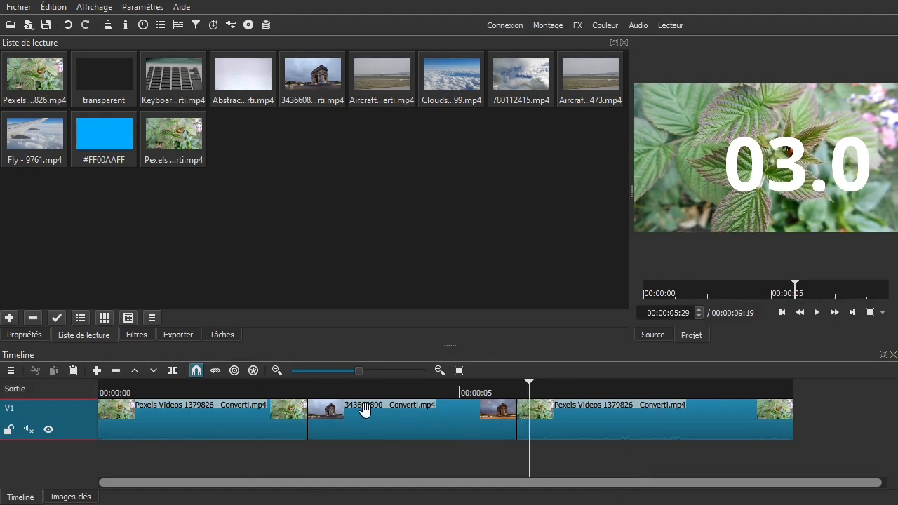
Set the first clip's timer format to SS and scrub through the clip to check the displayed seconds
left_click(255, 429)
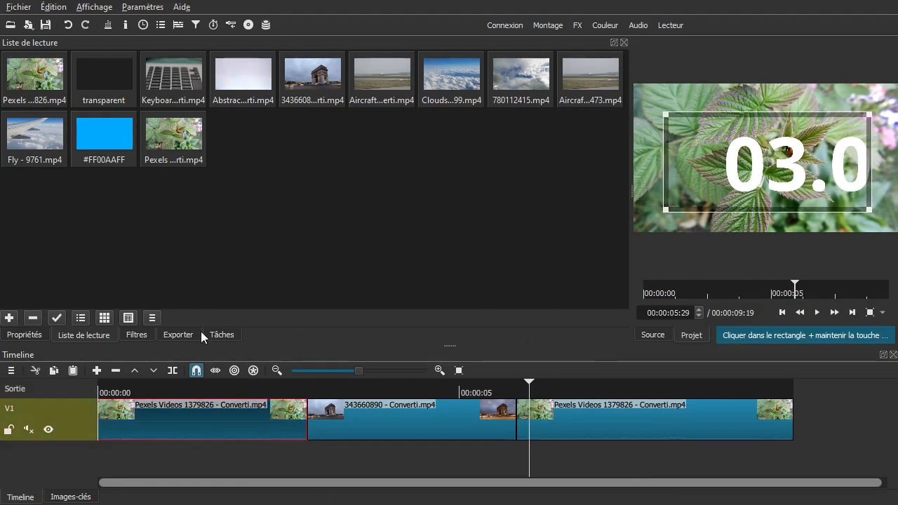
left_click(147, 335)
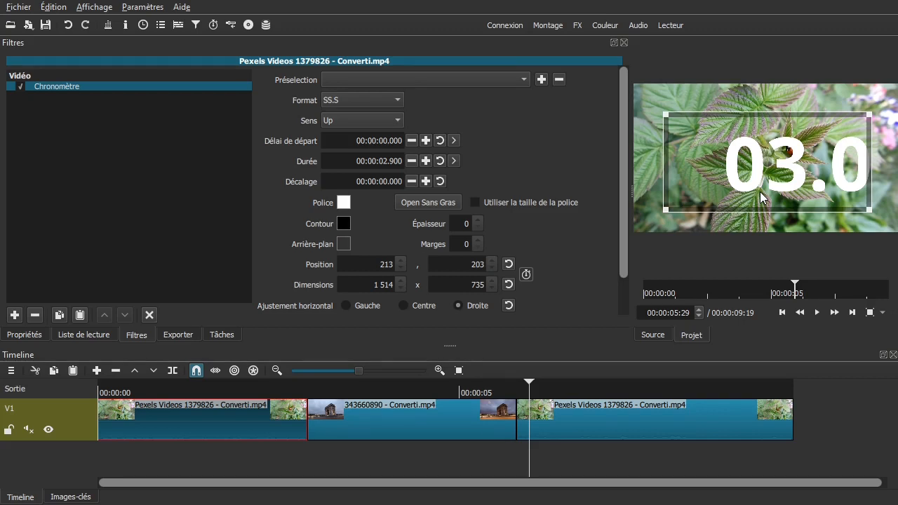
left_click(340, 102)
left_click(341, 194)
left_click_drag(176, 453, 170, 453)
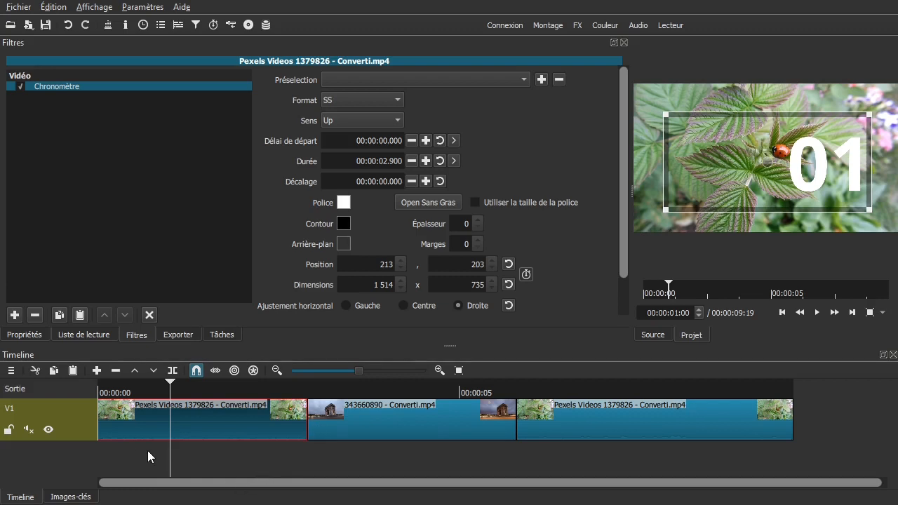
left_click(120, 462)
left_click_drag(120, 459, 265, 462)
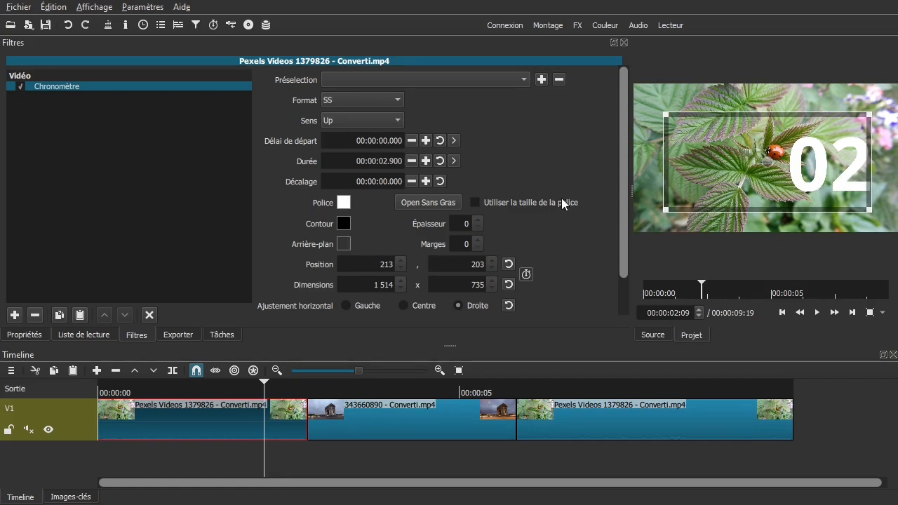
left_click(395, 98)
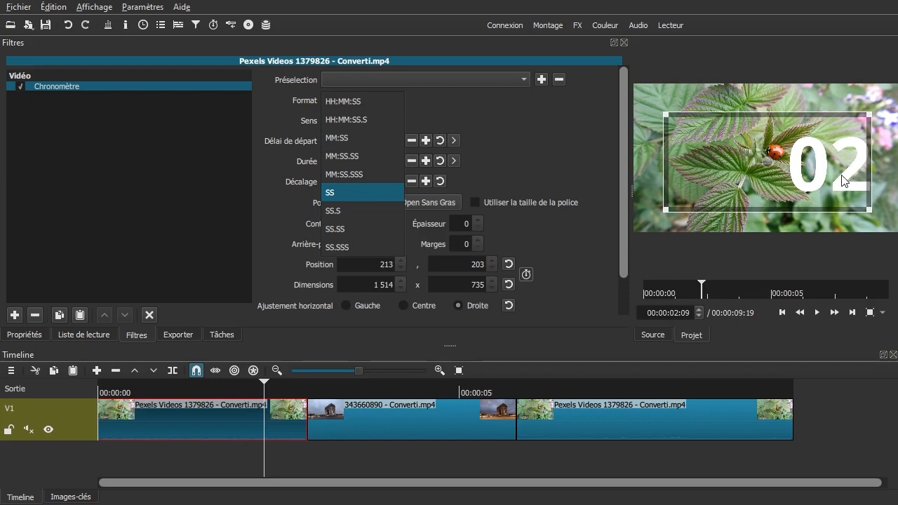
key("Return")
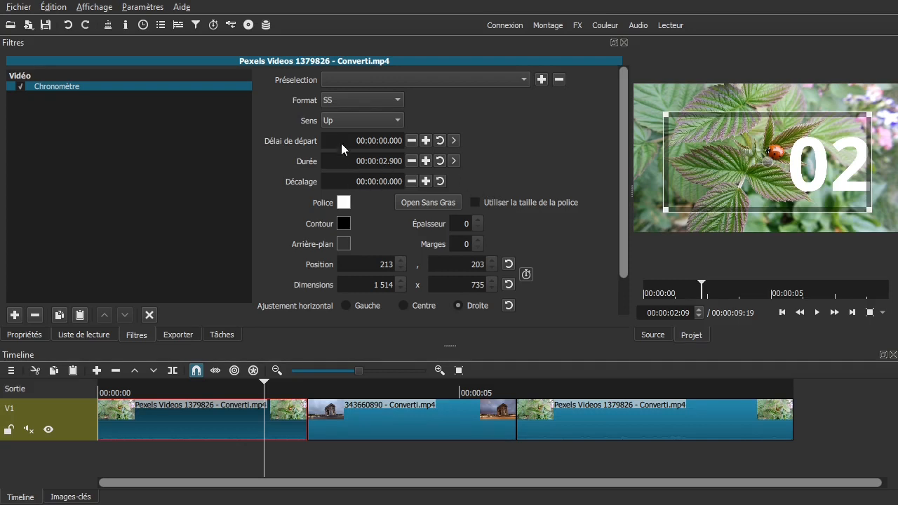
mouse_move(621, 142)
left_mouse_down()
mouse_move(641, 200)
mouse_move(629, 144)
left_mouse_up()
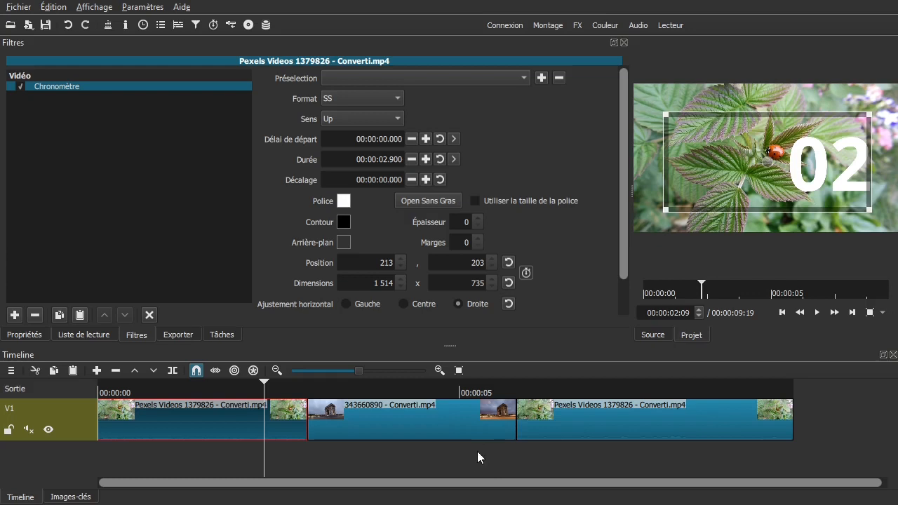